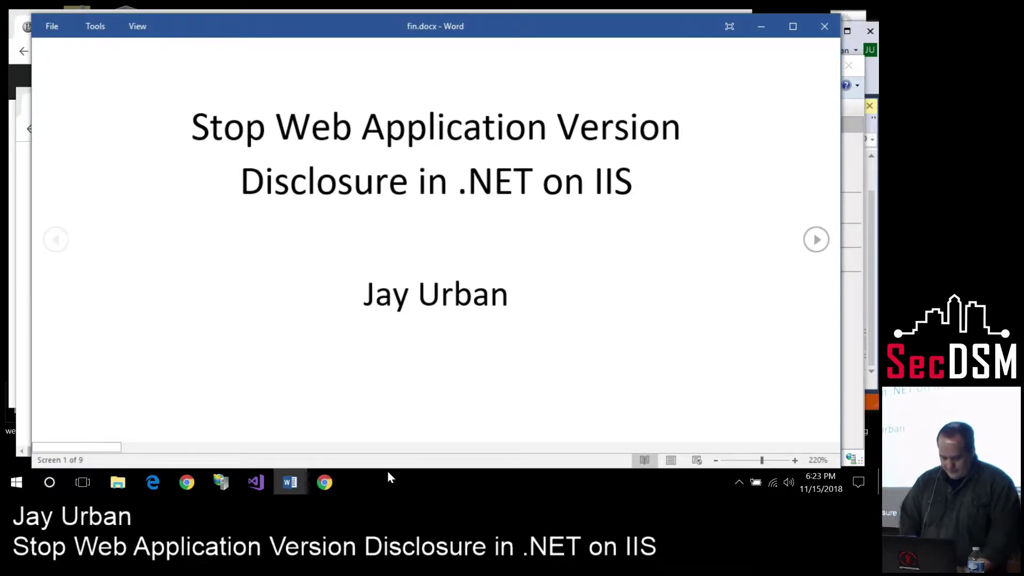
Step: Advance fin.docx to the Response Headers screen 2, then bring Chrome to the front
key(Right)
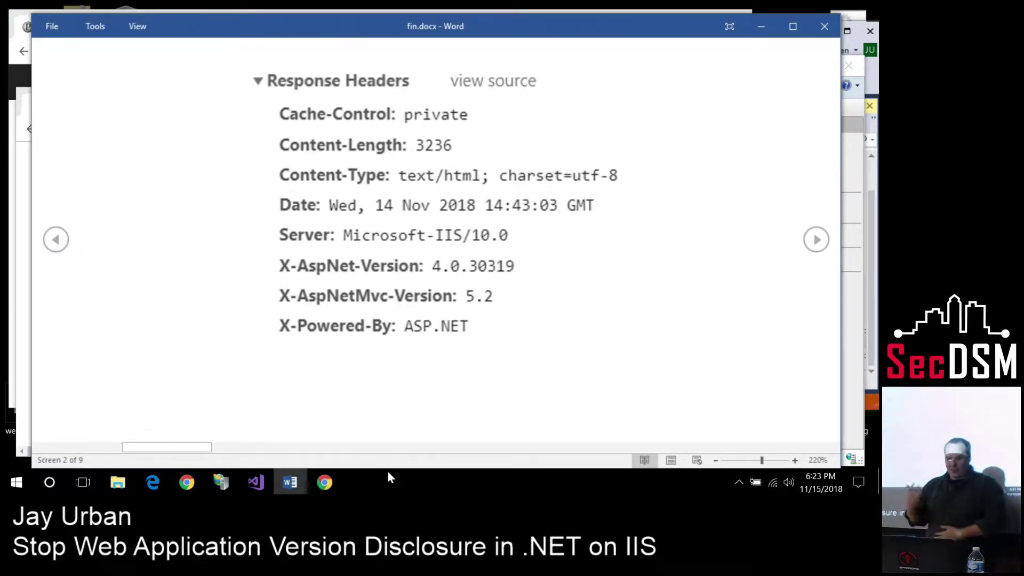
click(187, 483)
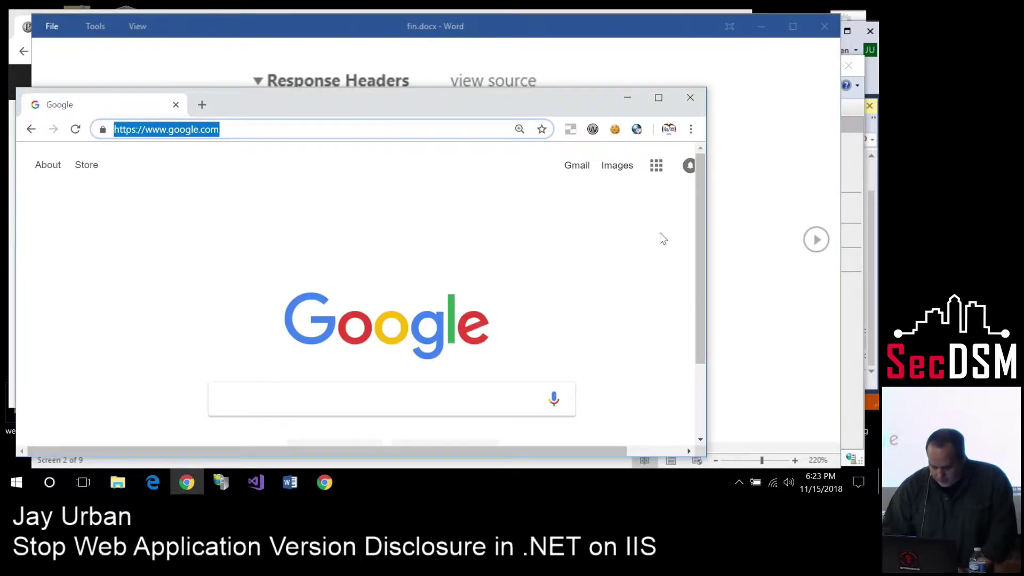
Step: Reload SimplePage with DevTools open and show its response headers, including X-Powered-By: ASP.NET
key(ctrl+shift+i)
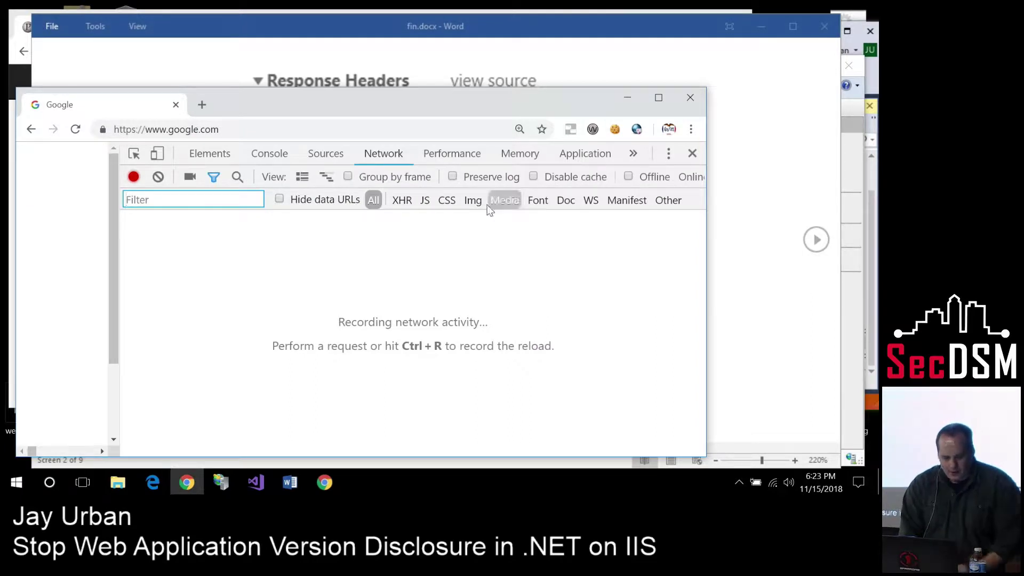
click(11, 19)
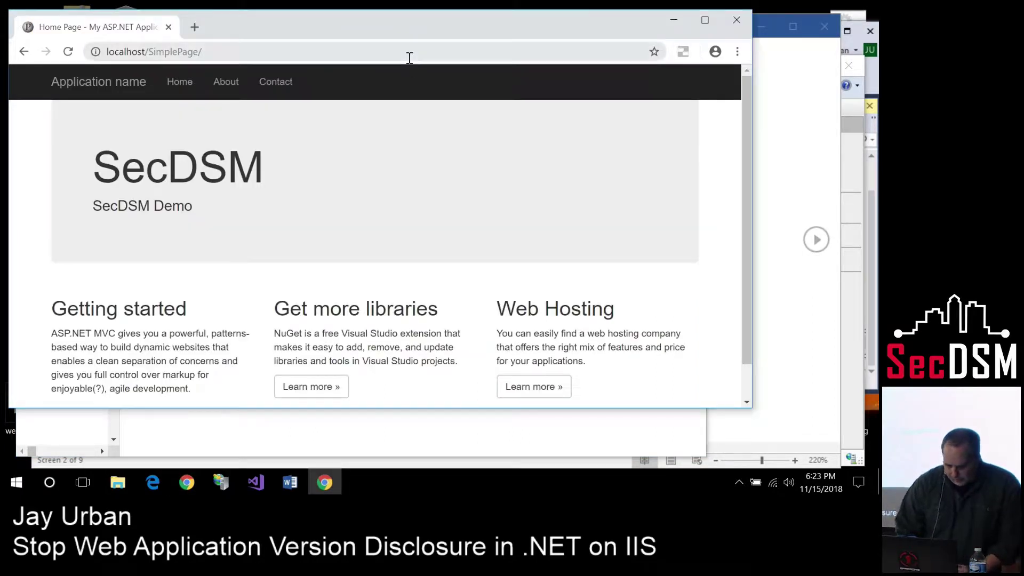
key(ctrl+shift+i)
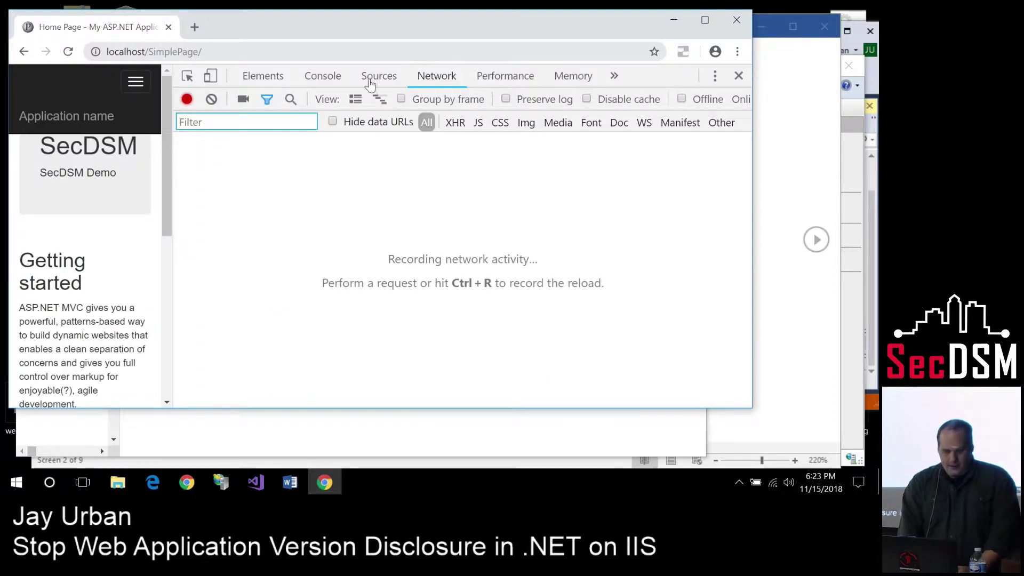
click(68, 53)
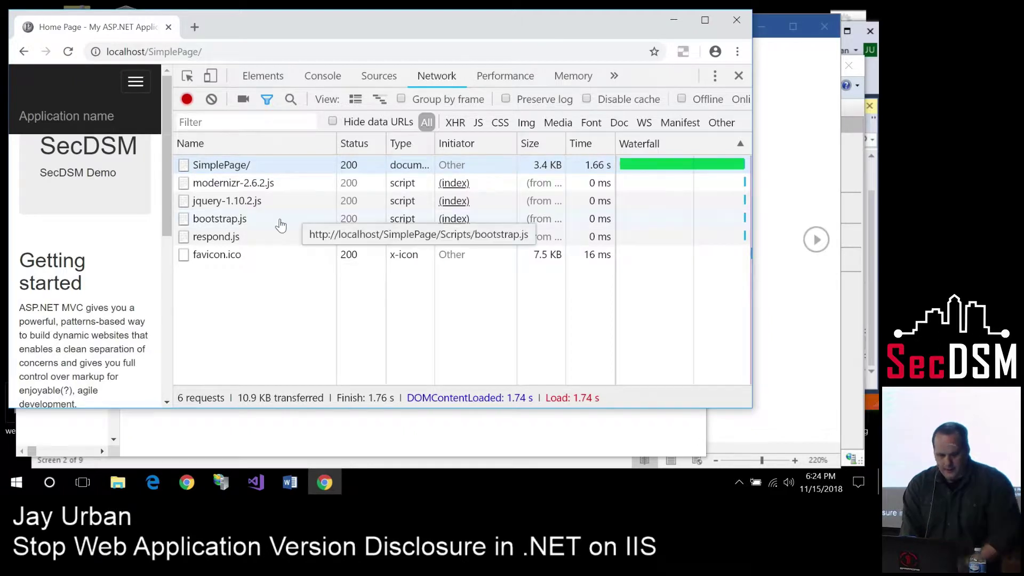
click(245, 165)
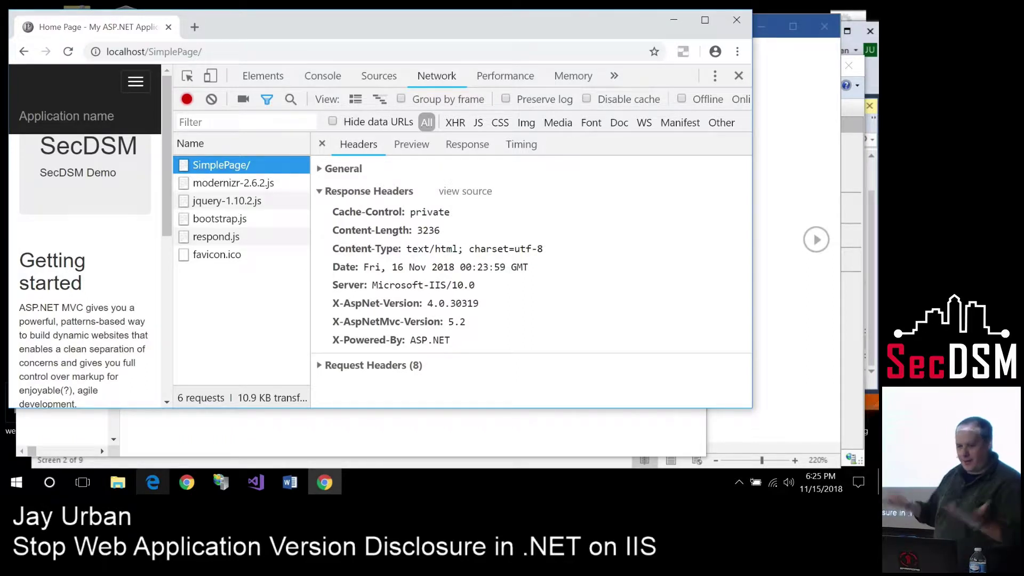
click(186, 483)
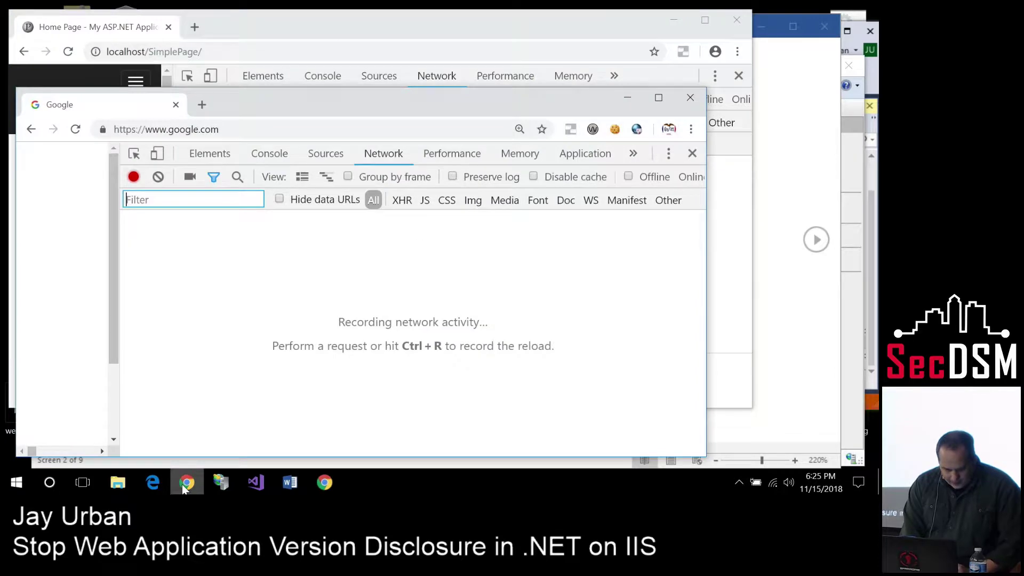
click(658, 99)
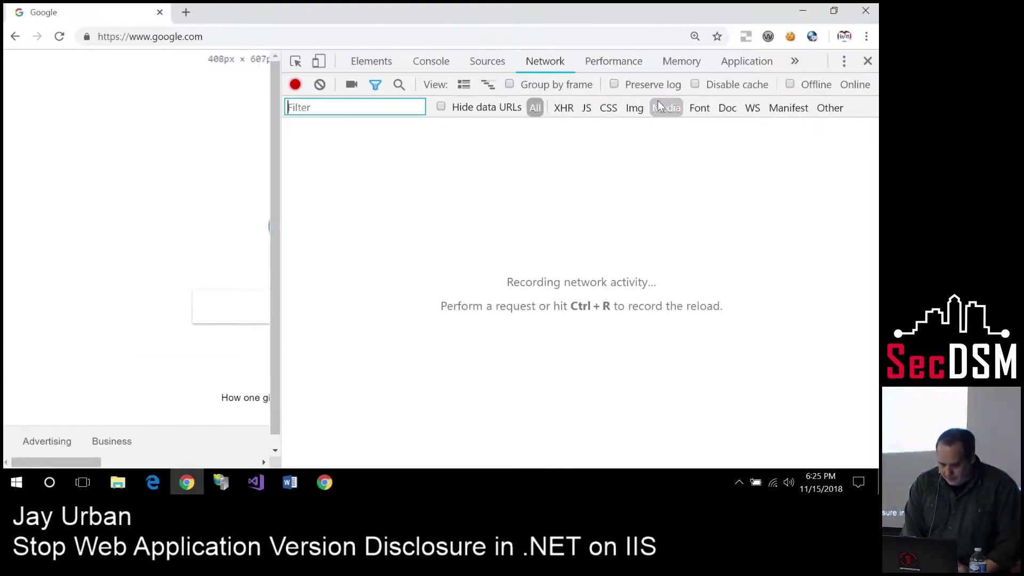
click(207, 44)
text(www.)
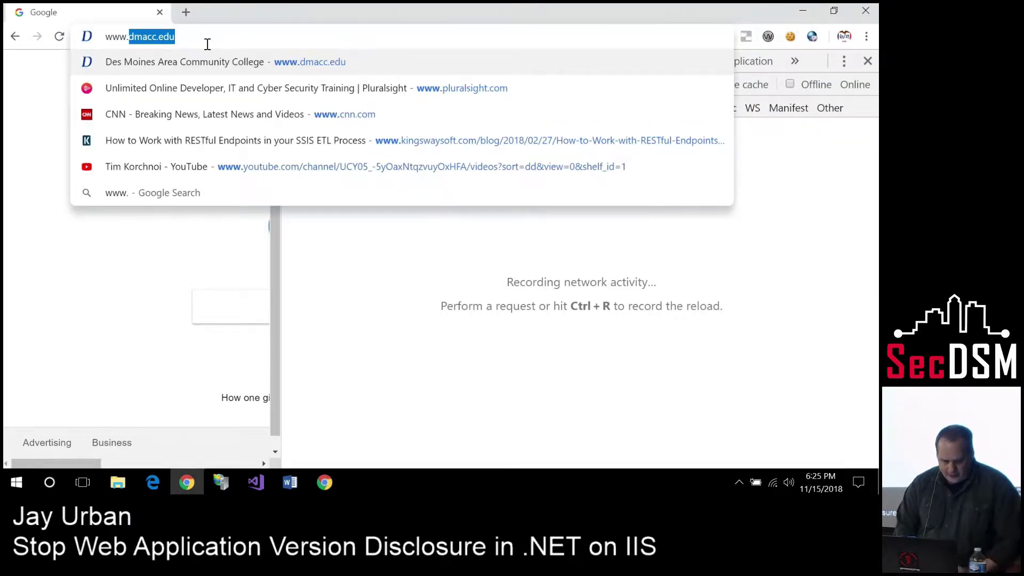
key(Return)
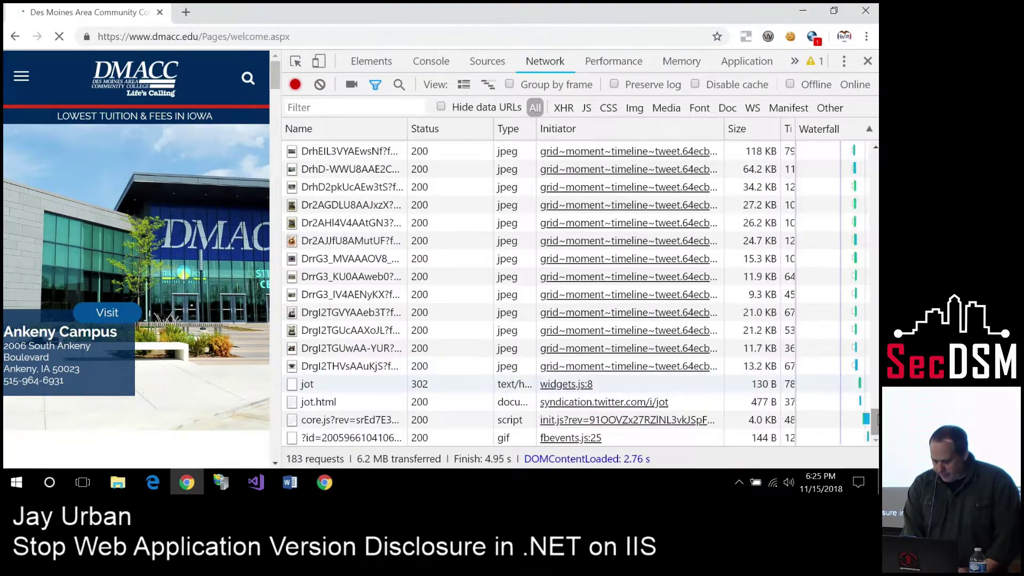
scroll(836, 160, up, 20)
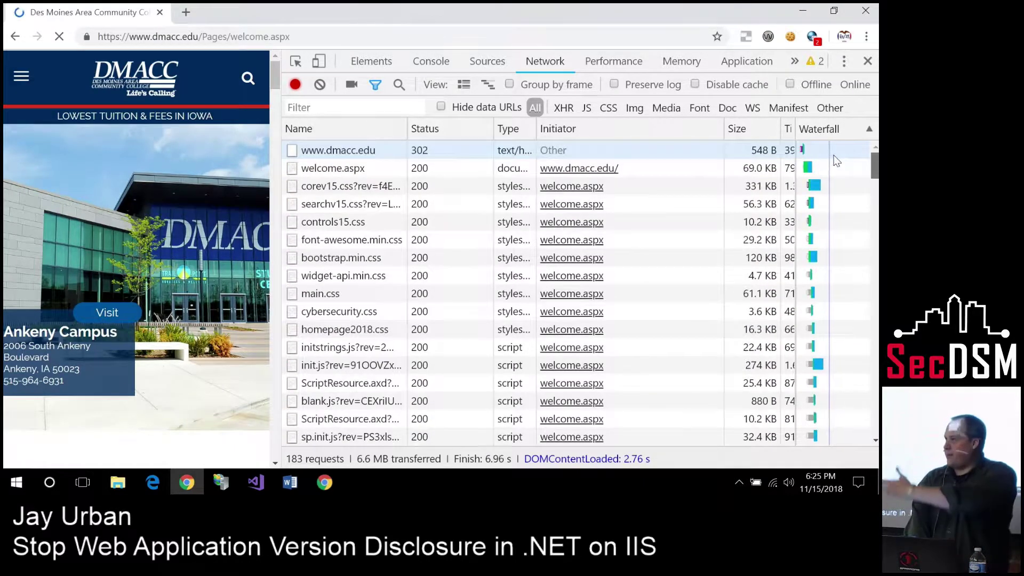
scroll(836, 163, down, 20)
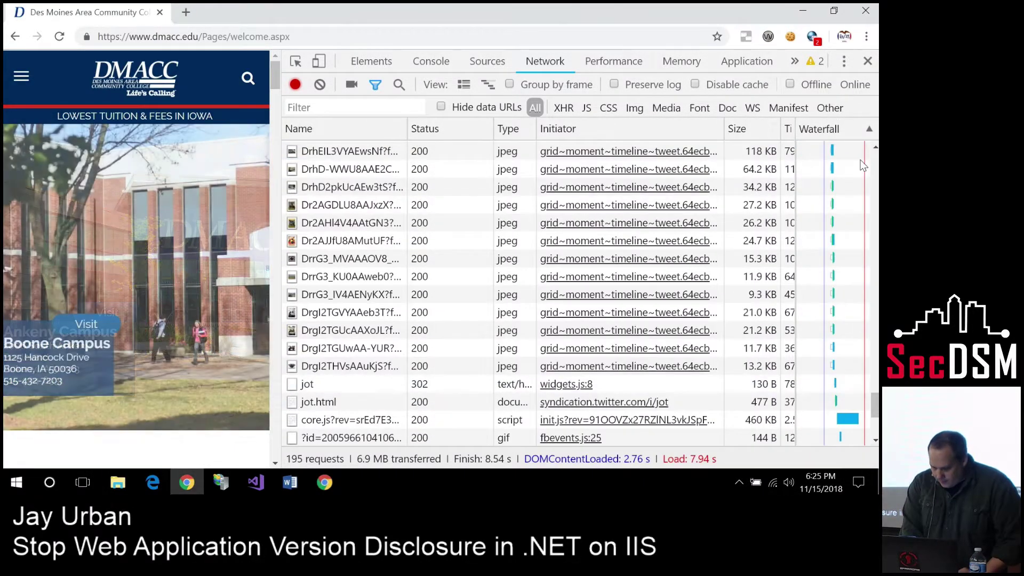
drag(875, 405, 874, 160)
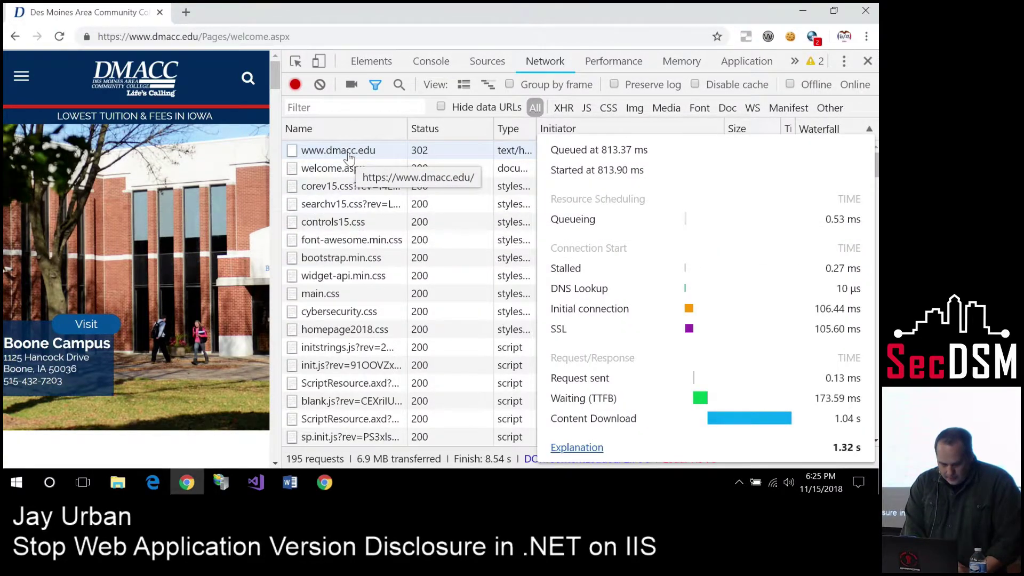
click(349, 155)
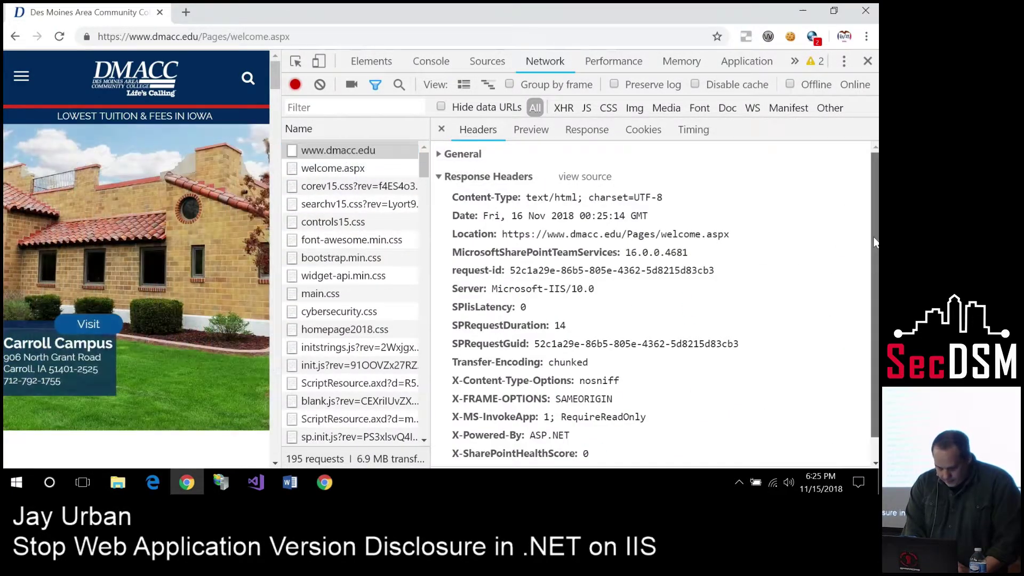
scroll(874, 242, down, 1)
drag(594, 266, 508, 270)
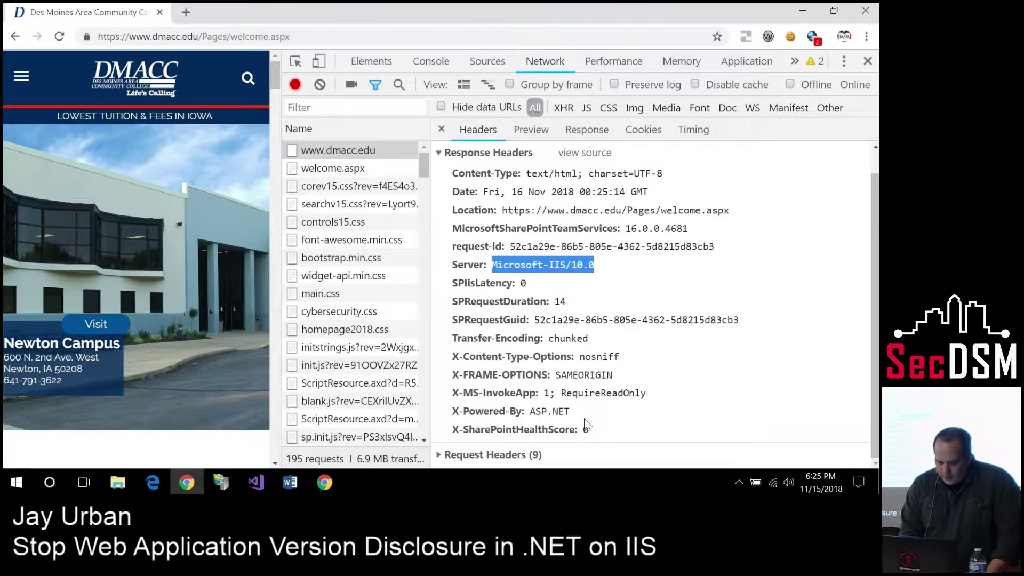
click(584, 420)
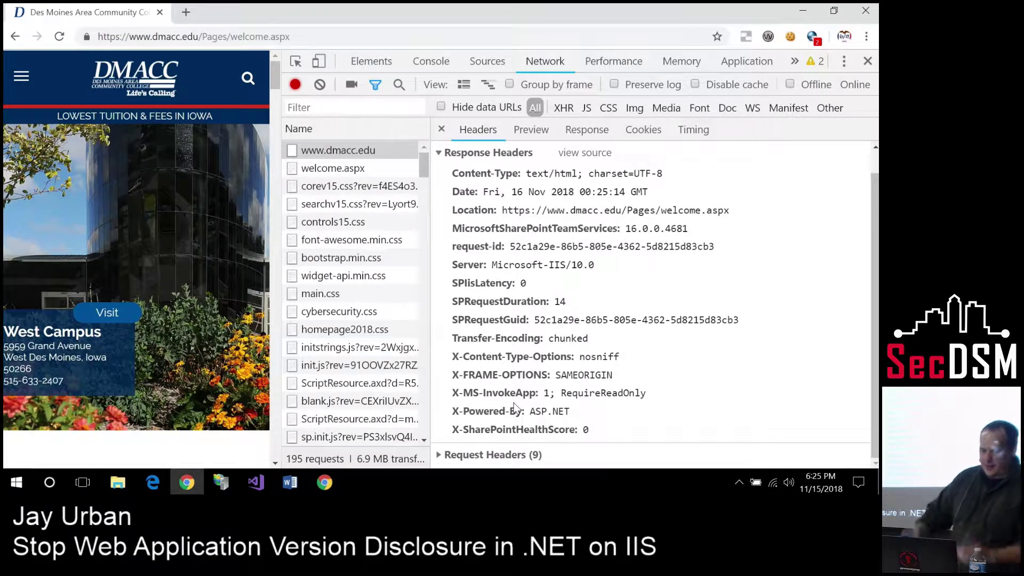
click(231, 36)
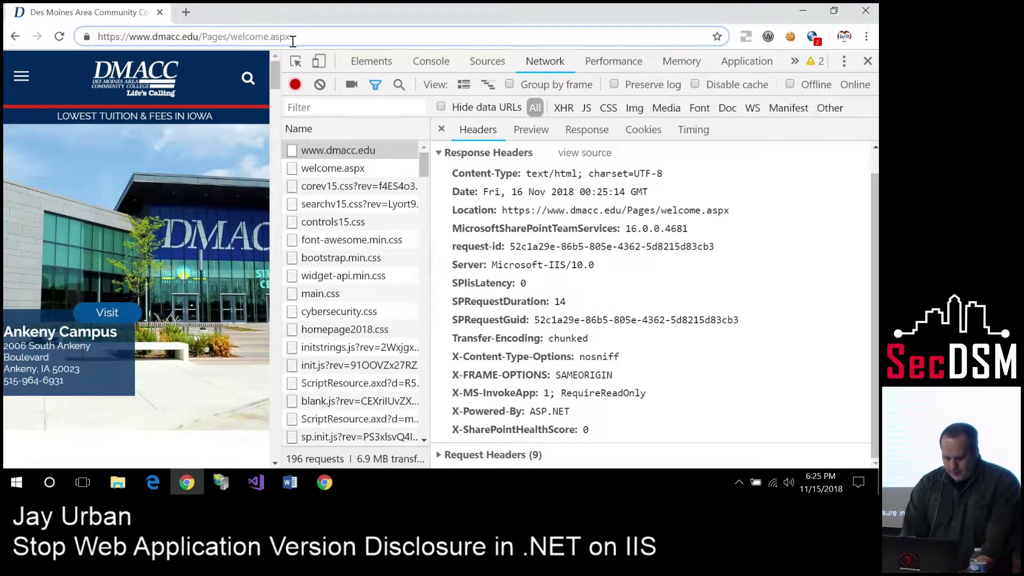
click(292, 38)
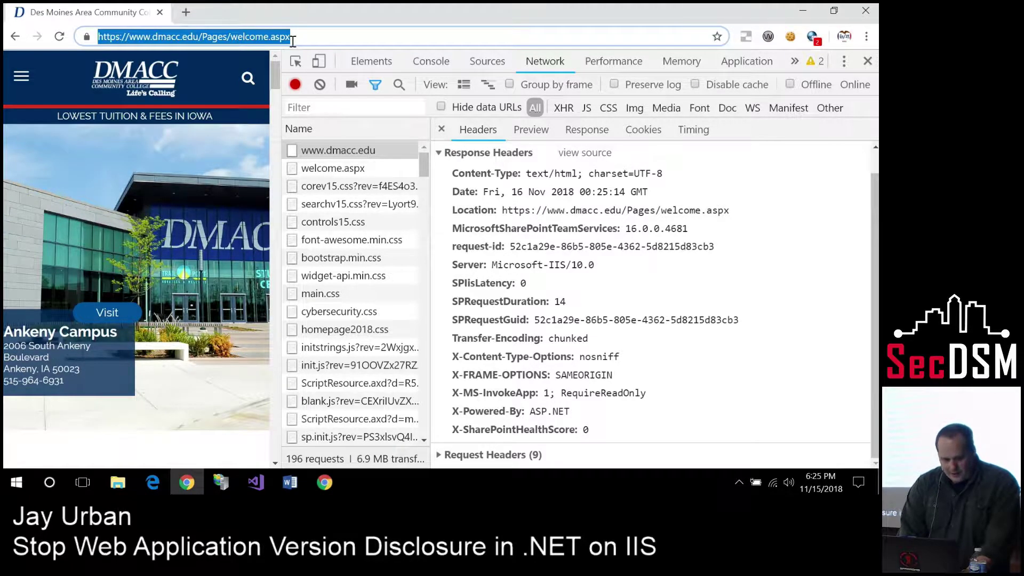
text(www.o)
key(BackSpace)
text(ias)
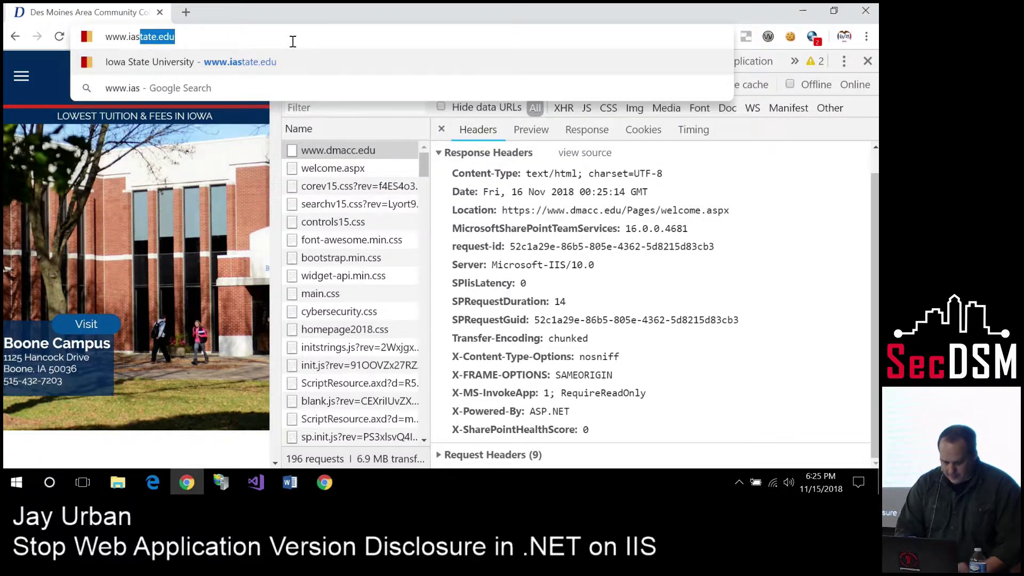
key(Return)
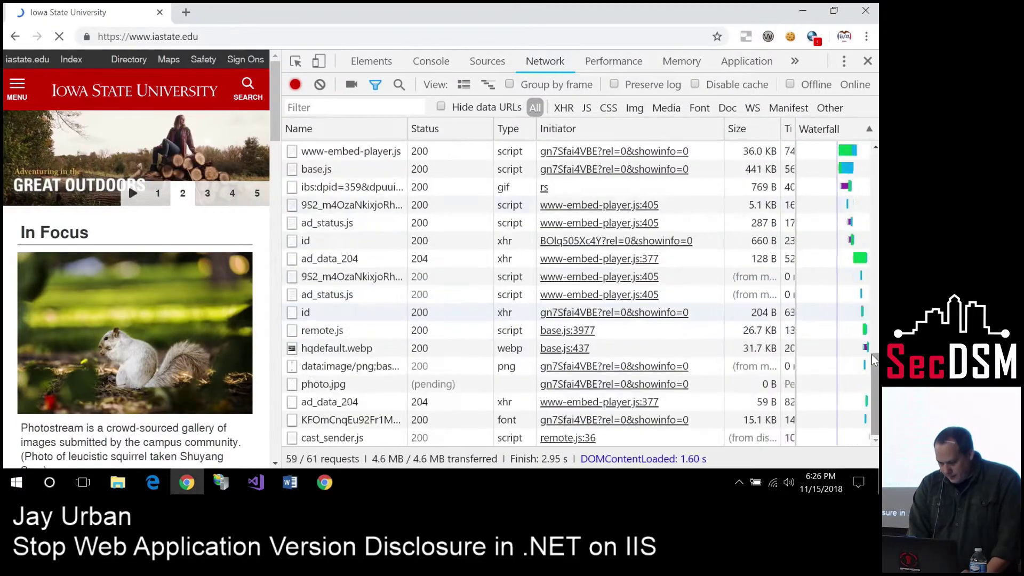
drag(875, 384, 875, 160)
click(325, 151)
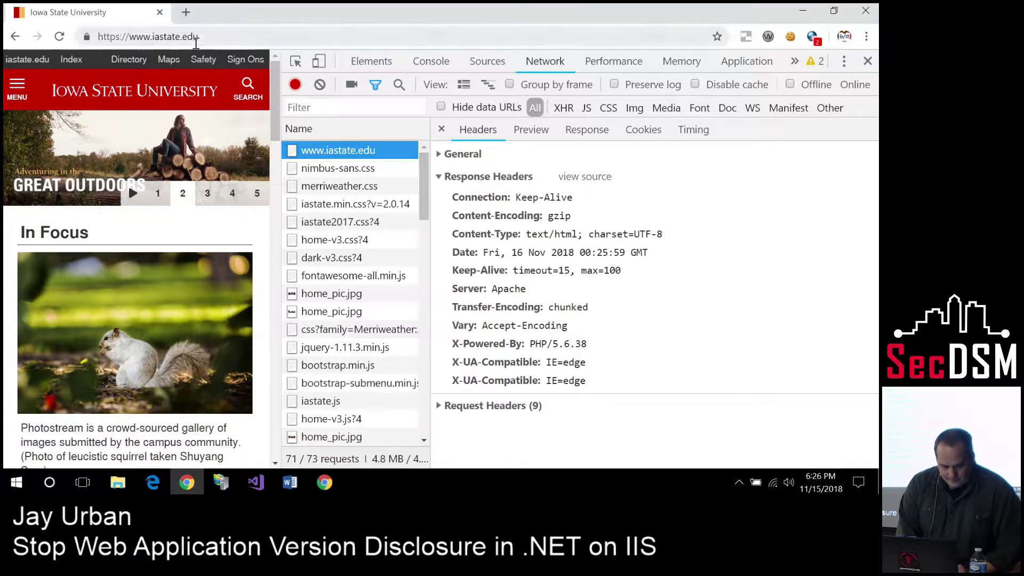
Step: Load the American Girl sale page from the address-bar suggestion
click(207, 35)
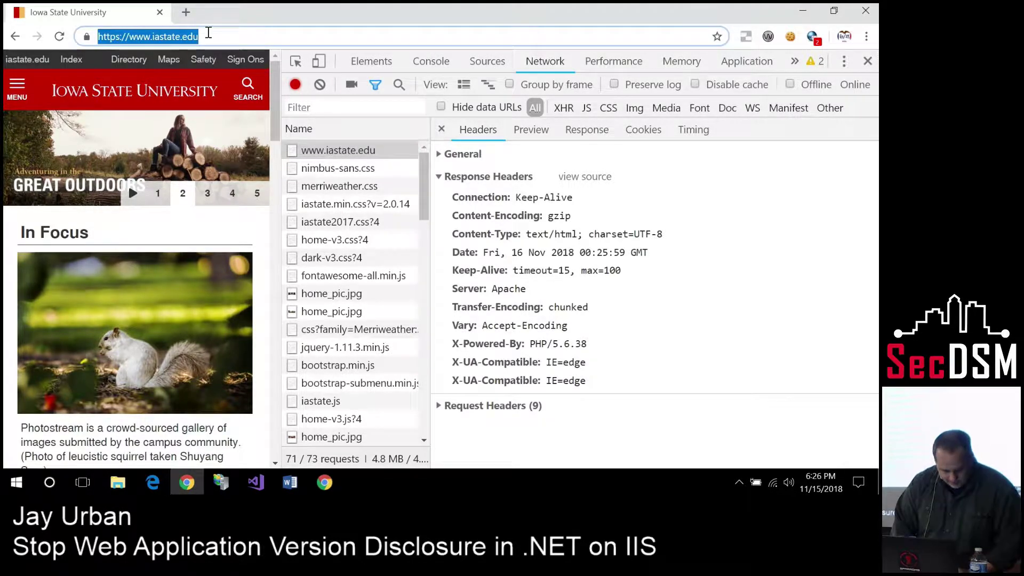
text(www.)
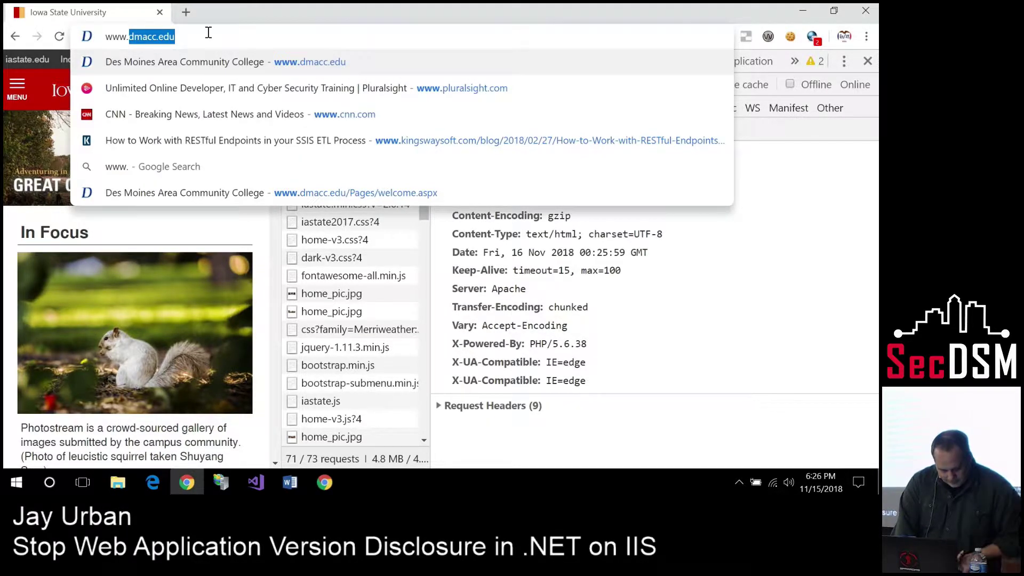
text(amer)
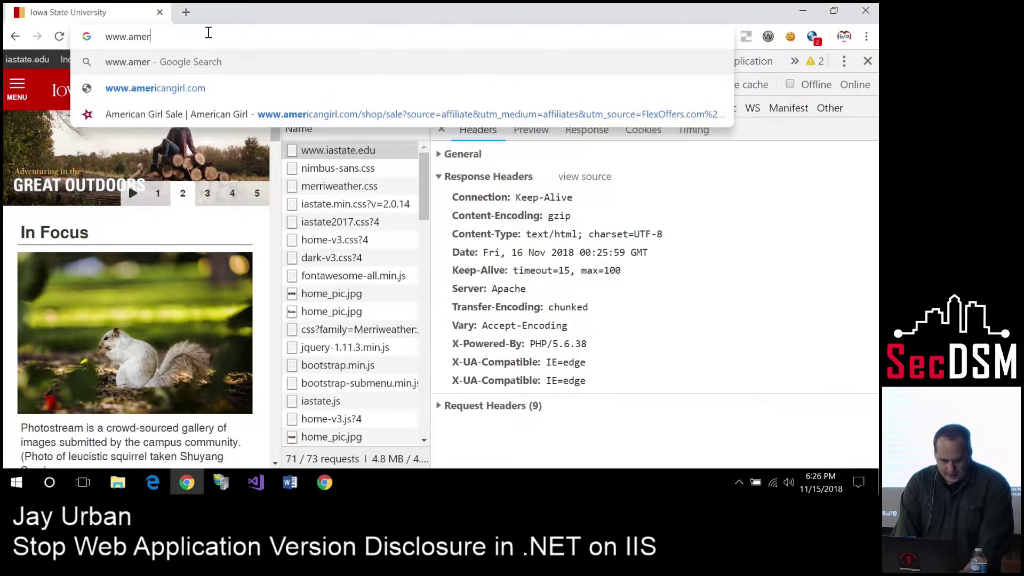
key(Down)
key(Down)
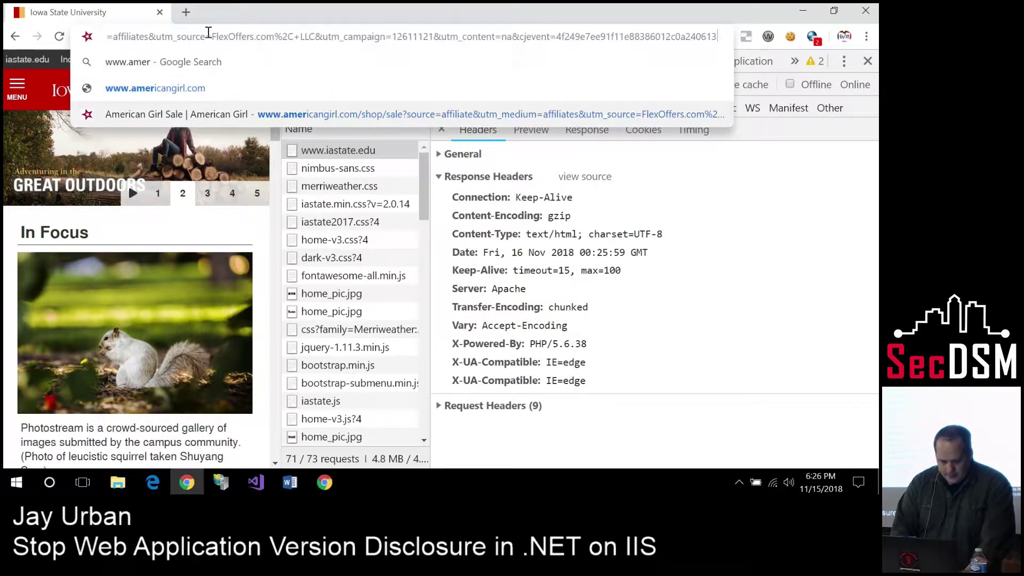
key(Return)
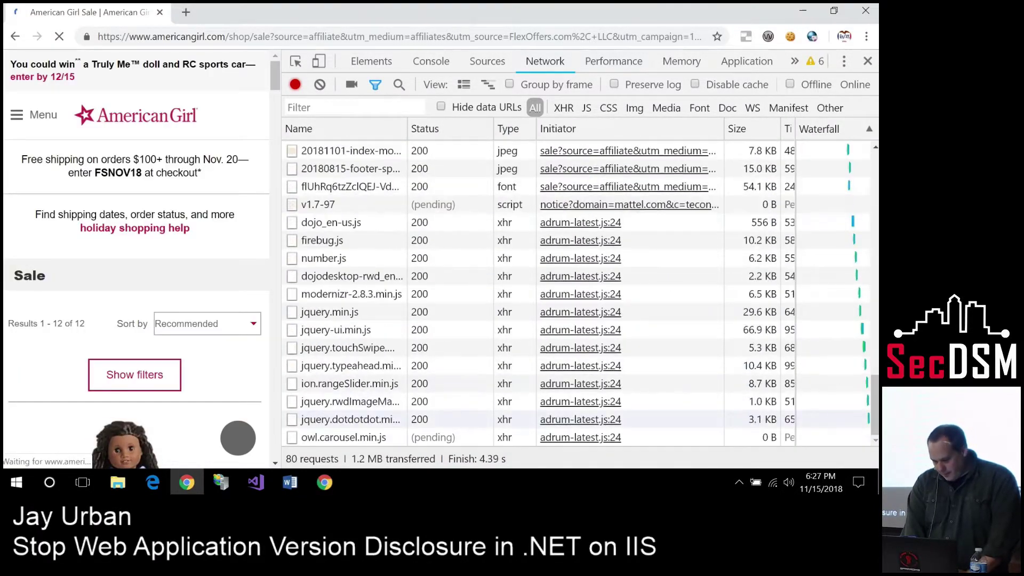
Step: Read the sale page request's response headers, showing status 200 and x-cdn: Incapsula
drag(874, 421, 868, 155)
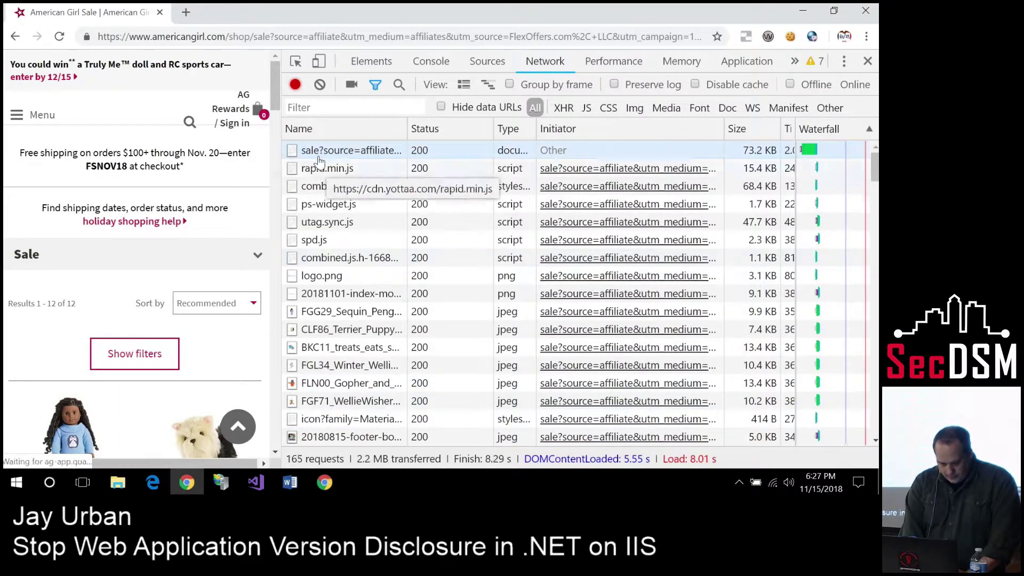
click(319, 151)
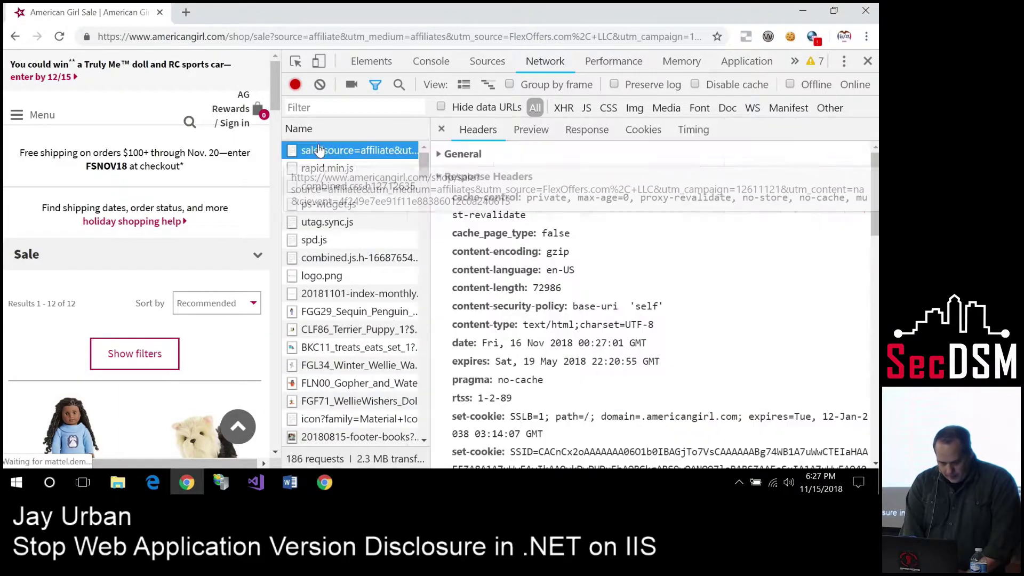
click(875, 221)
drag(875, 221, 862, 395)
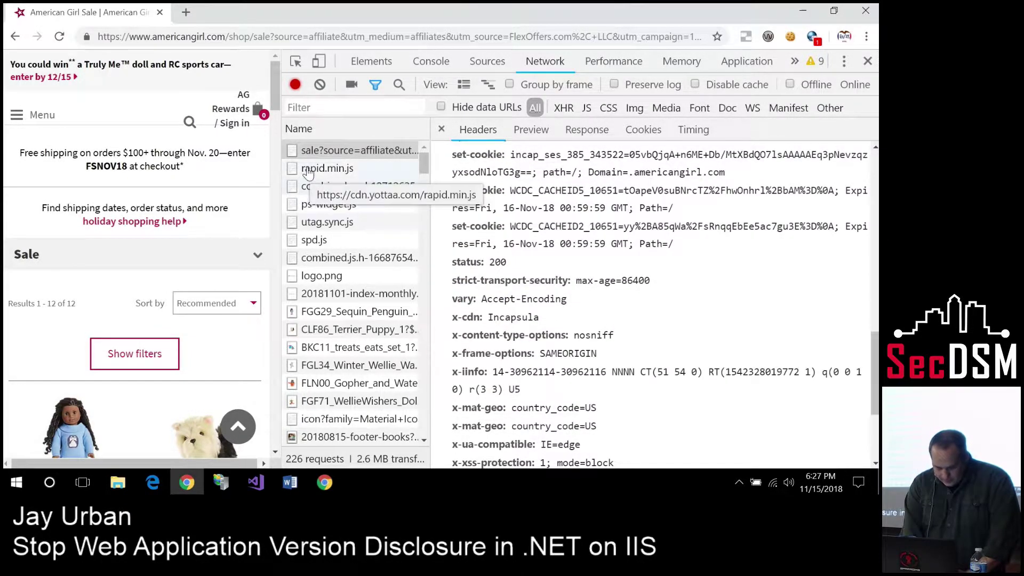
click(327, 168)
key(Up)
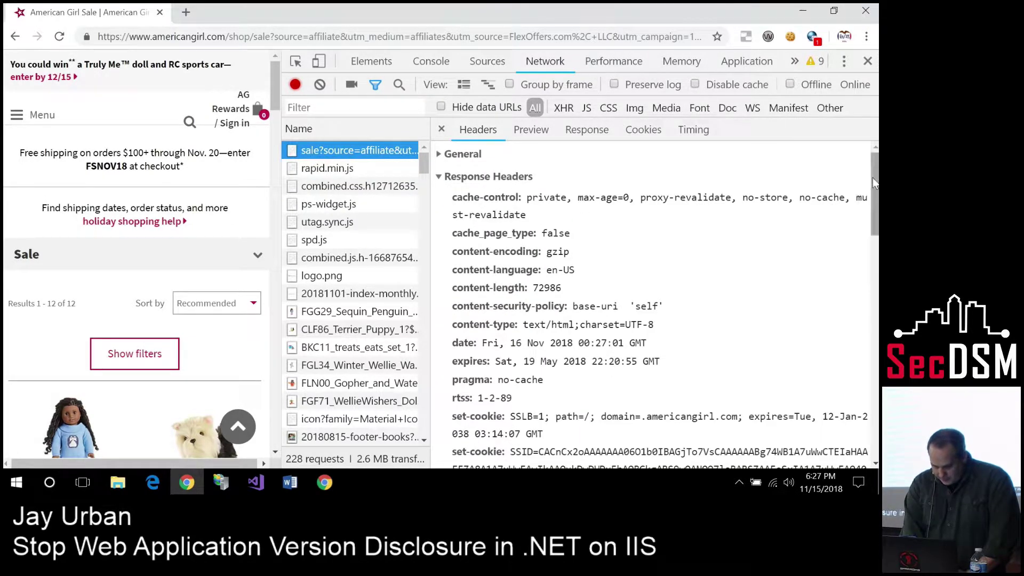
drag(872, 181, 873, 208)
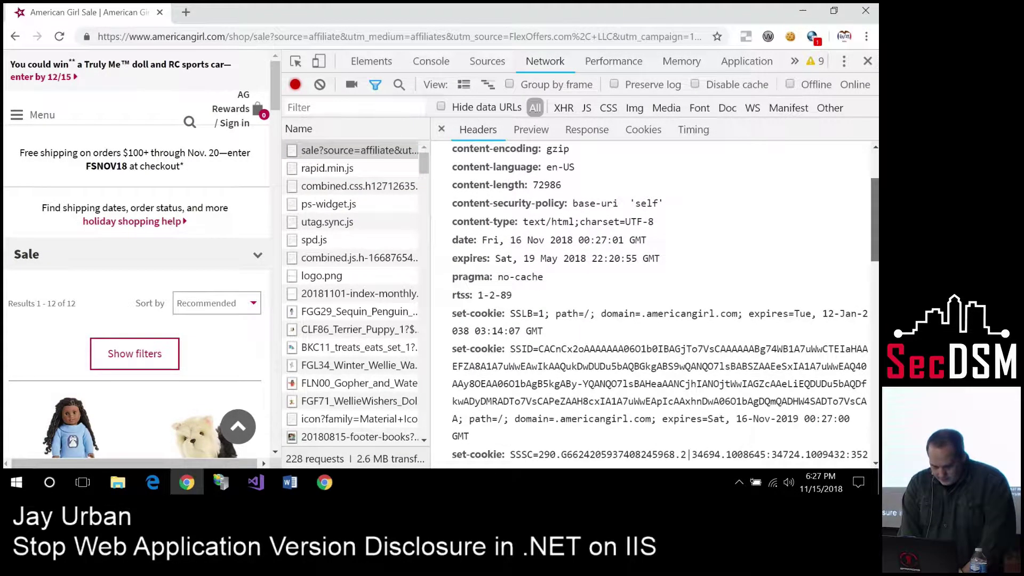
scroll(660, 304, down, 4)
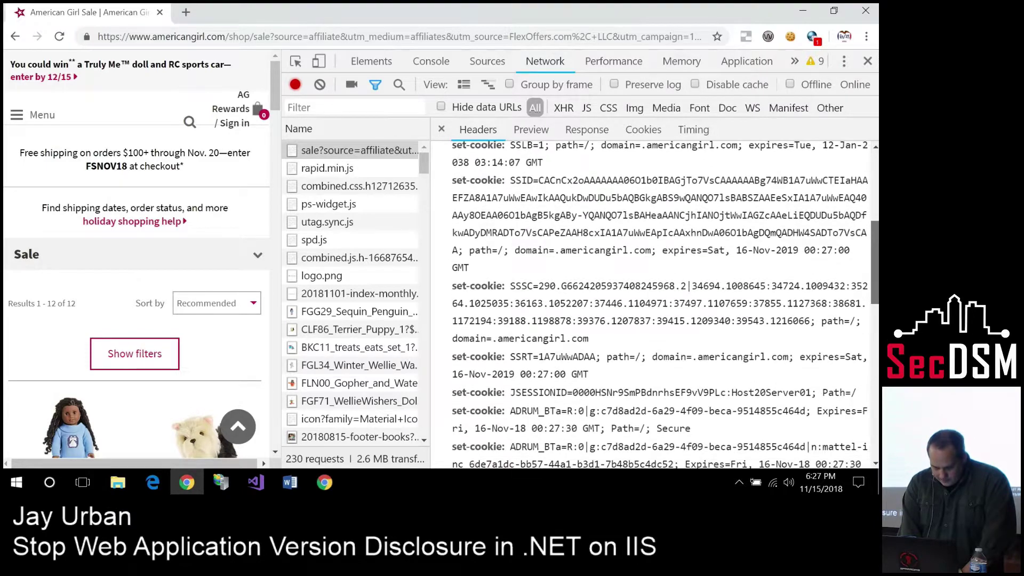
scroll(660, 304, down, 9)
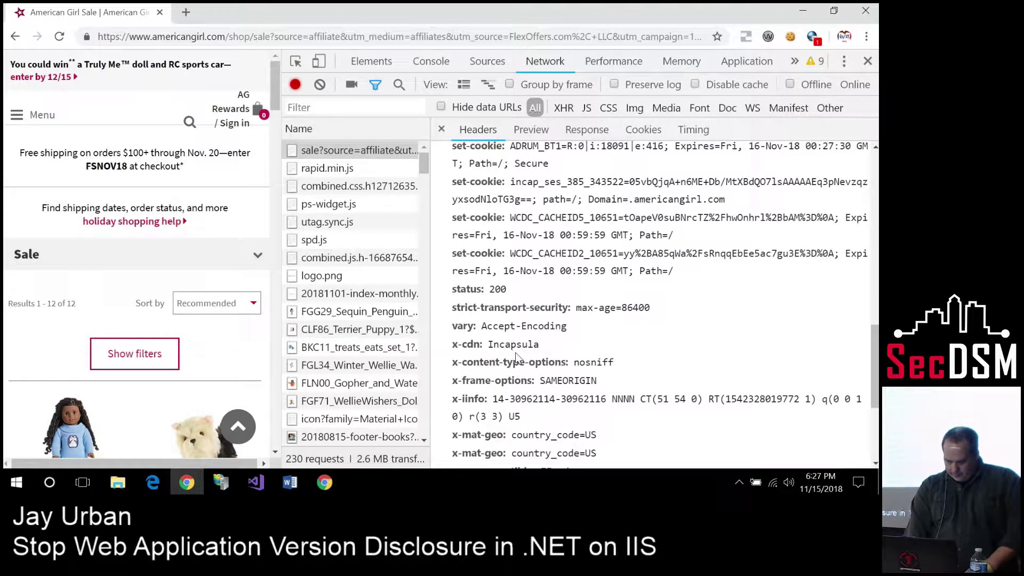
click(304, 36)
text(www.d)
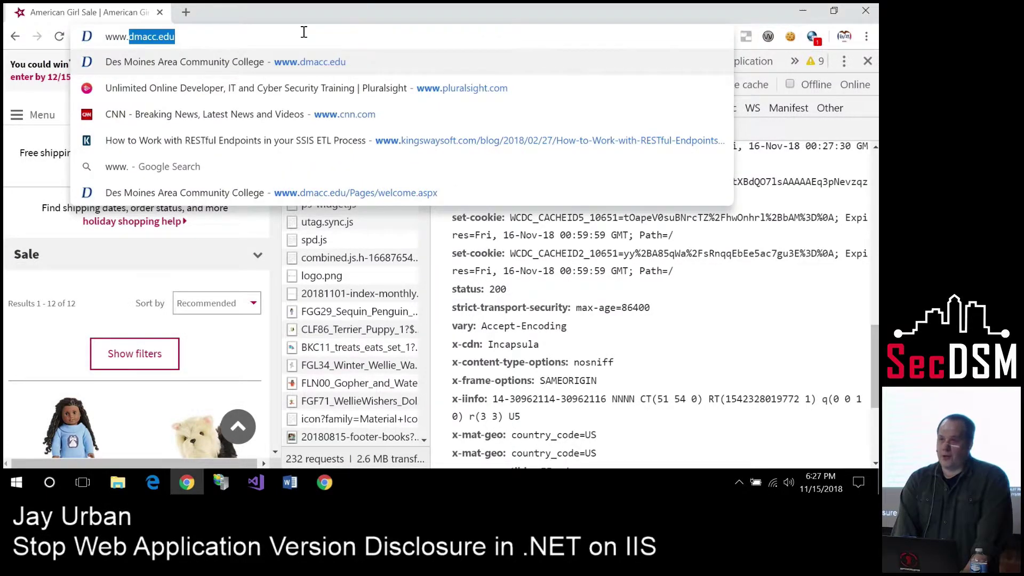
key(BackSpace)
key(BackSpace)
text(a)
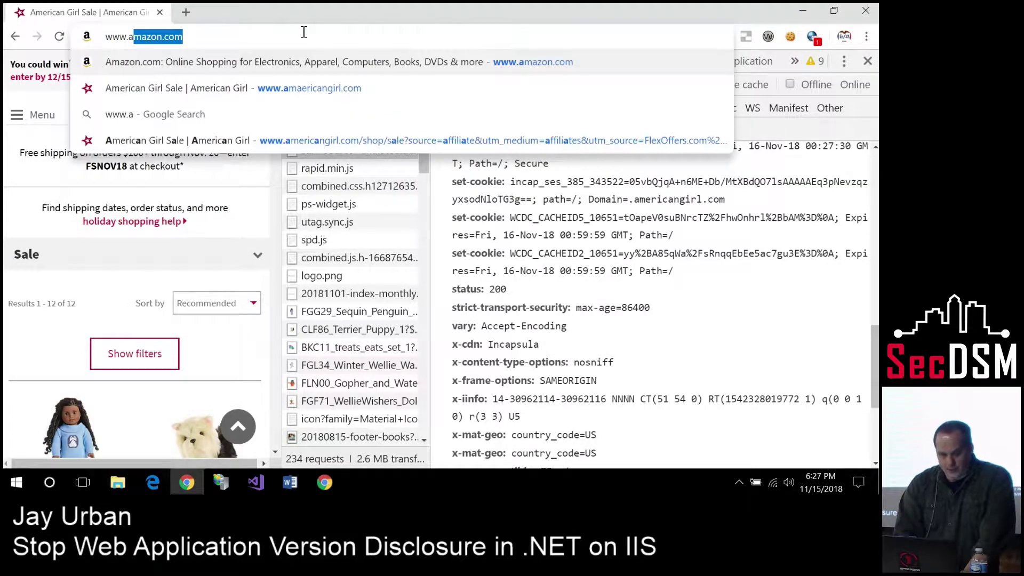
key(Delete)
key(BackSpace)
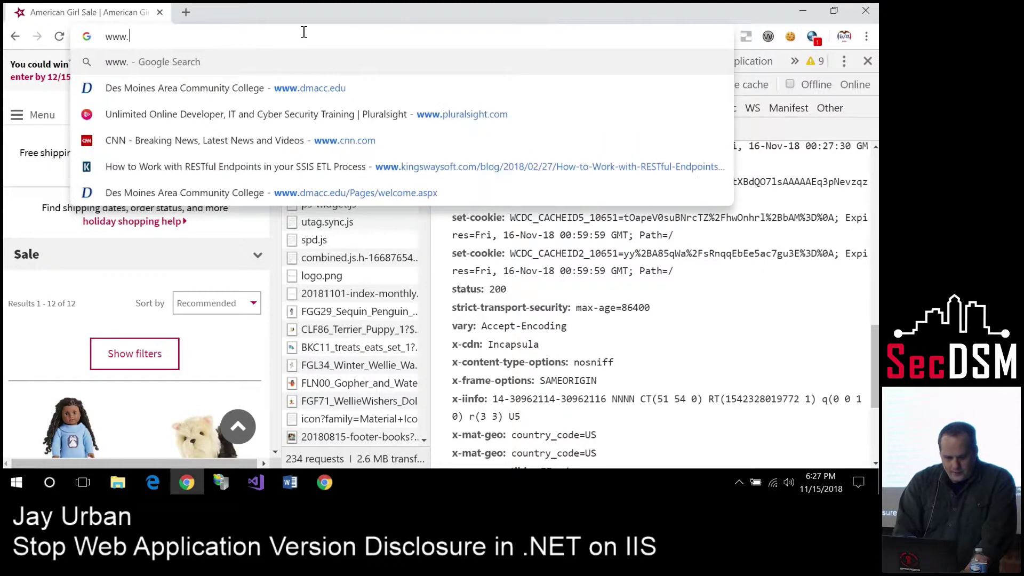
text(ra)
key(BackSpace)
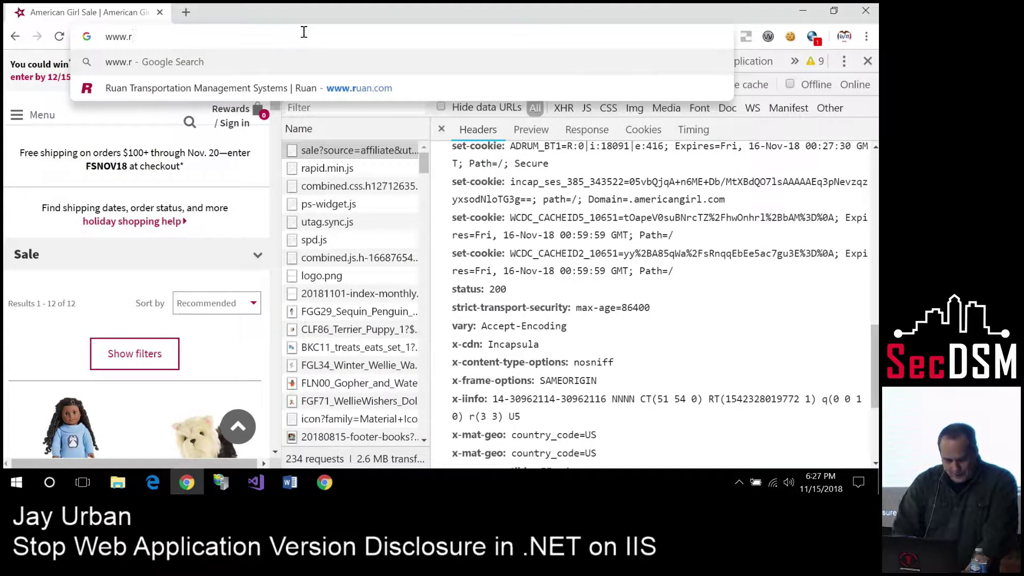
key(Down)
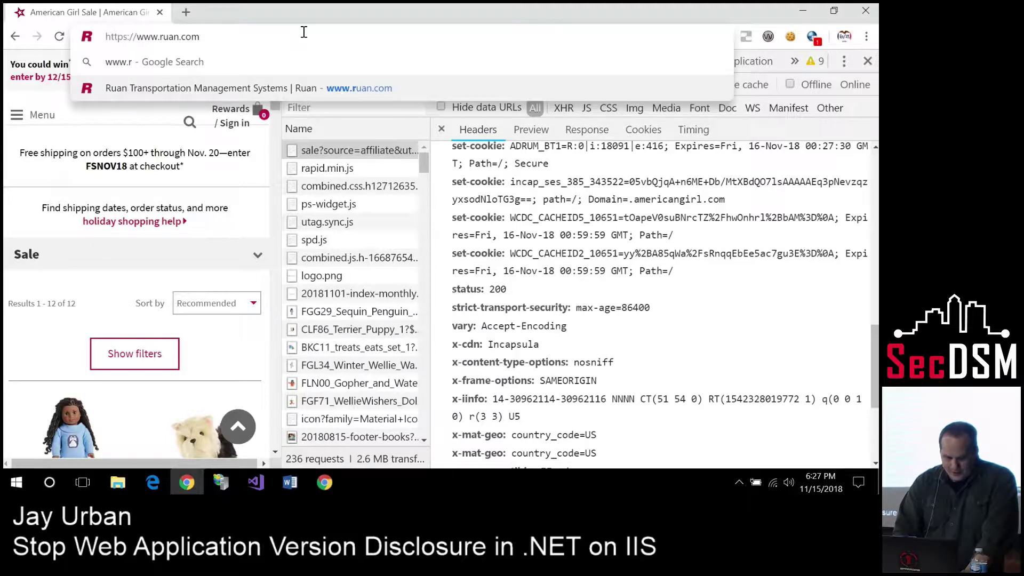
key(Return)
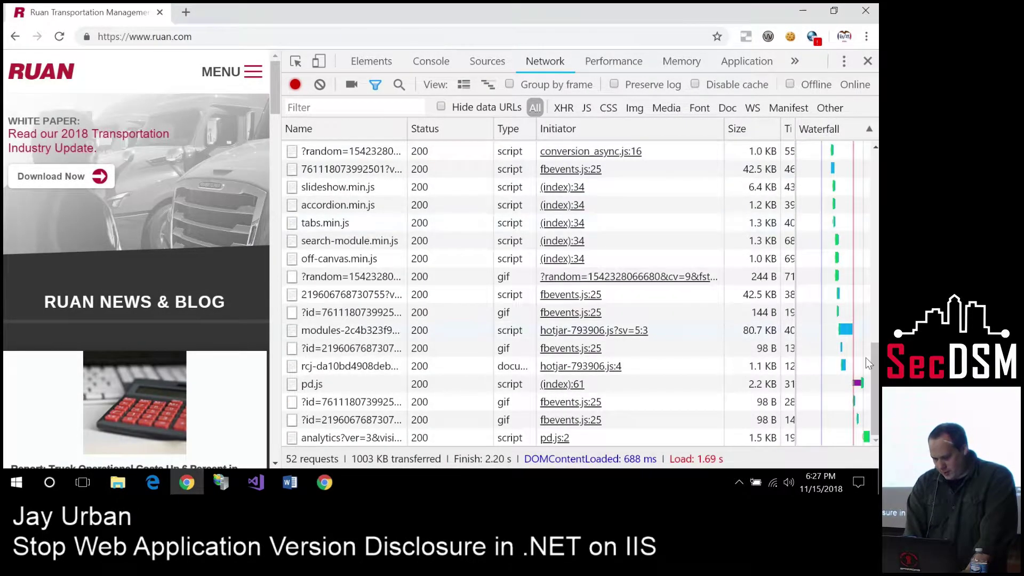
drag(870, 368, 872, 155)
click(328, 151)
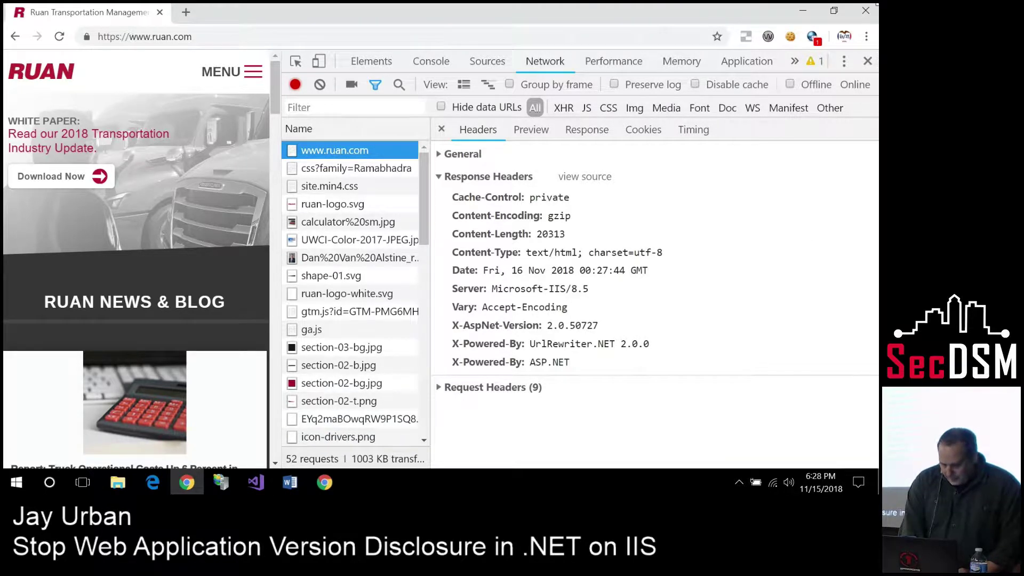
Step: Minimize the Ruan window to reveal the SimplePage headers, then bring IIS Manager forward
click(834, 11)
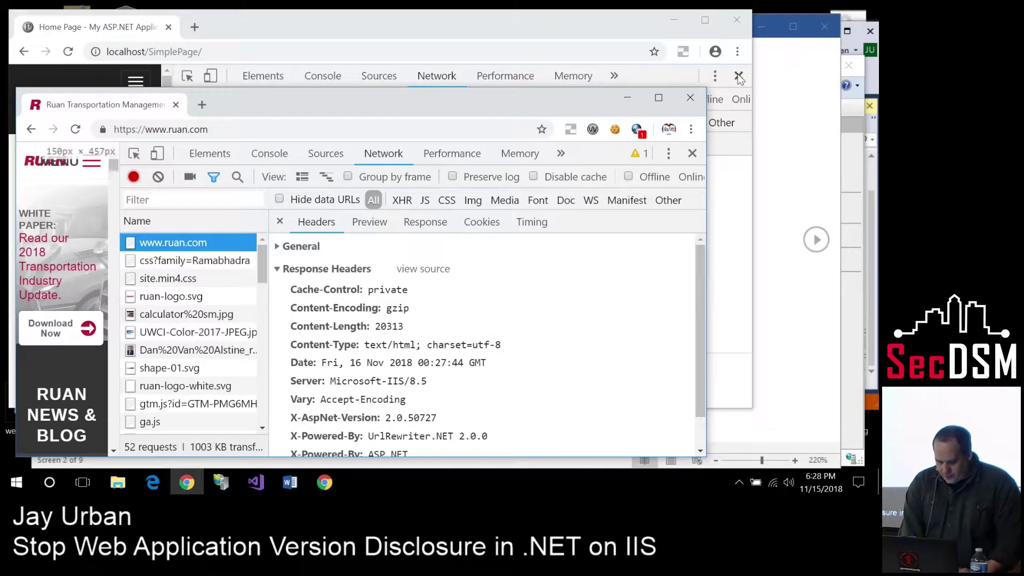
click(624, 99)
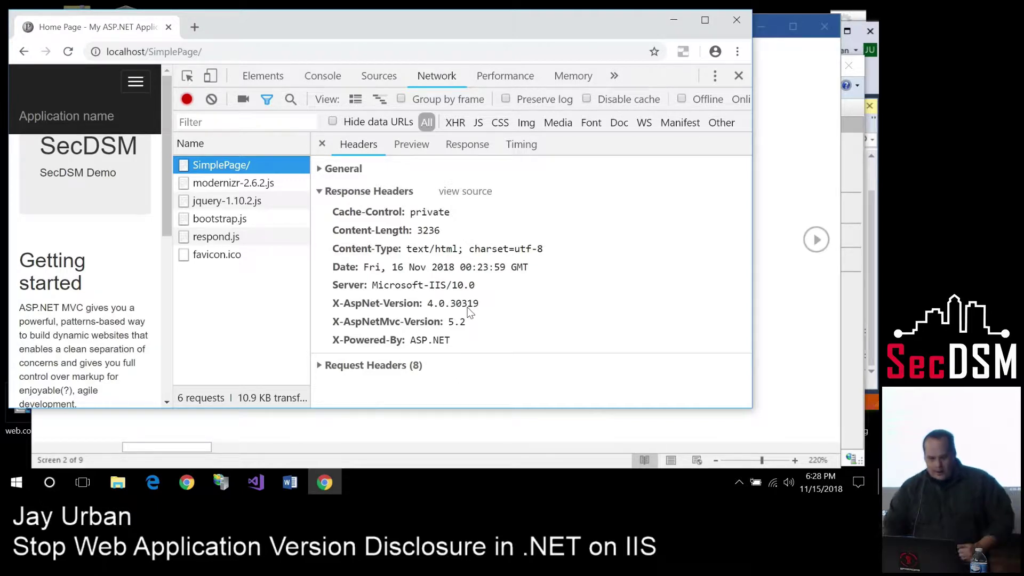
click(229, 484)
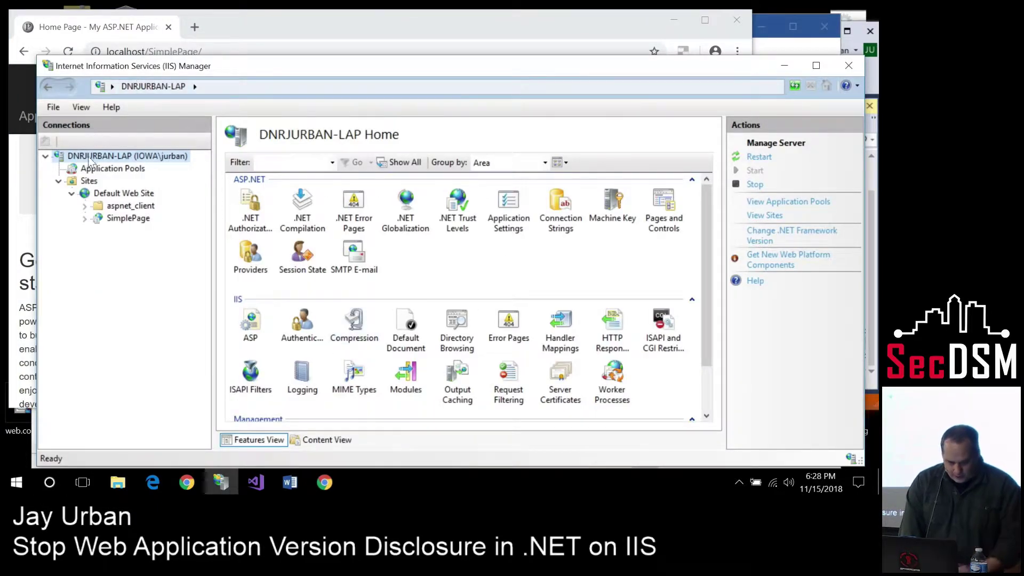
Step: Open HTTP Response Headers for the Default Web Site
click(85, 198)
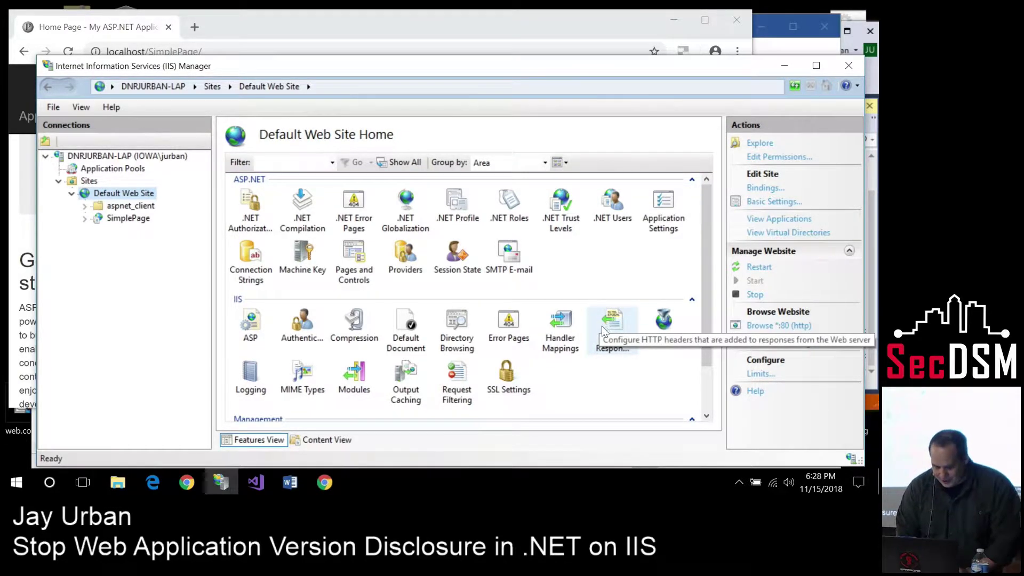
click(616, 355)
double_click(614, 349)
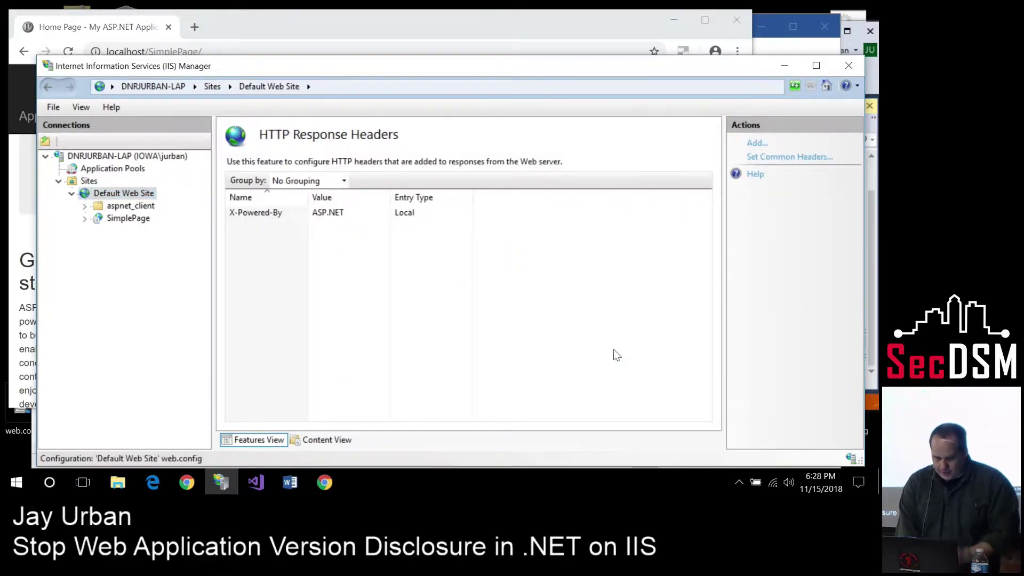
Step: Edit the X-Powered-By header, replacing ASP.NET with Hamsters
click(298, 214)
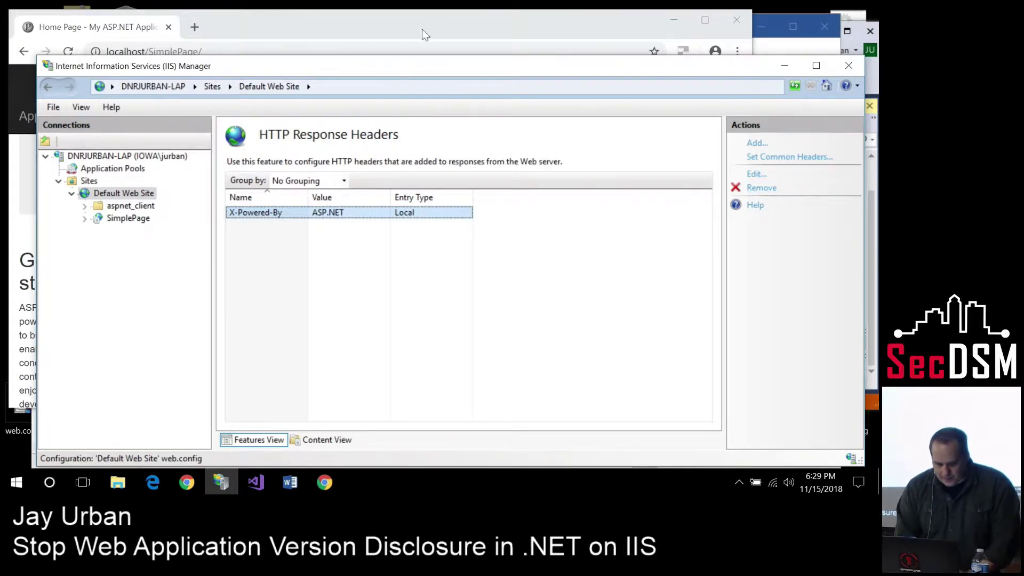
click(347, 212)
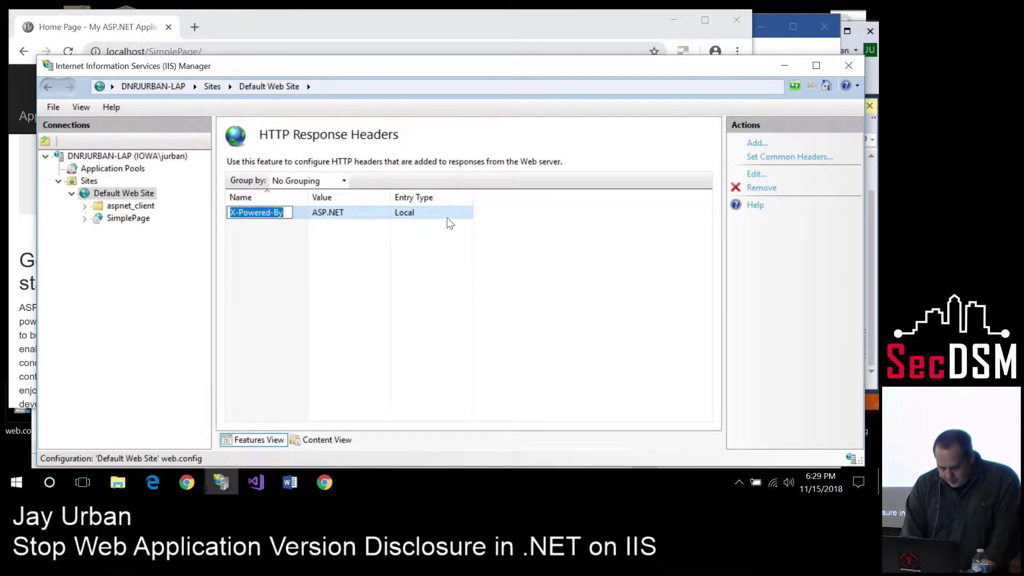
double_click(375, 208)
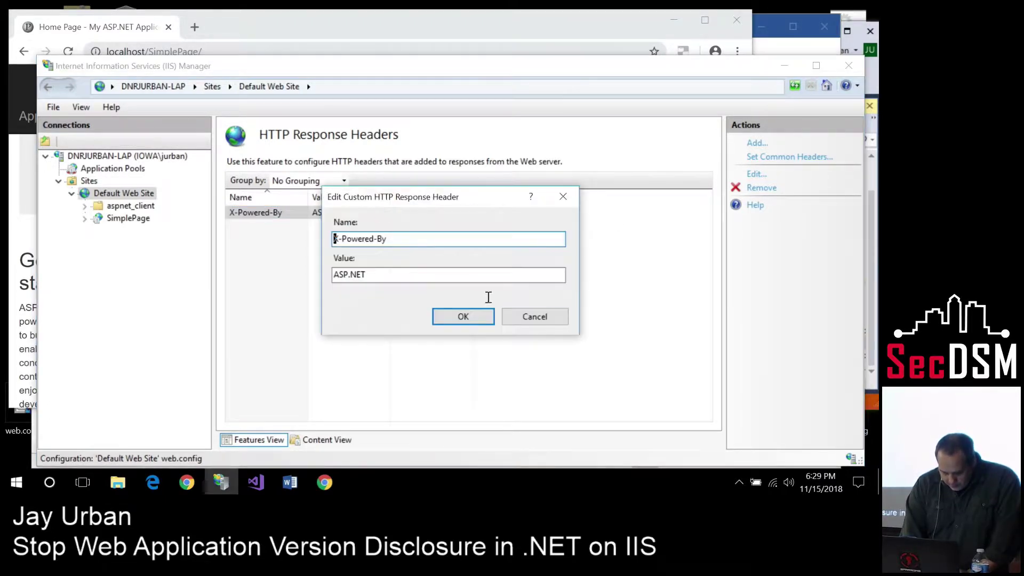
click(372, 275)
drag(372, 274, 299, 267)
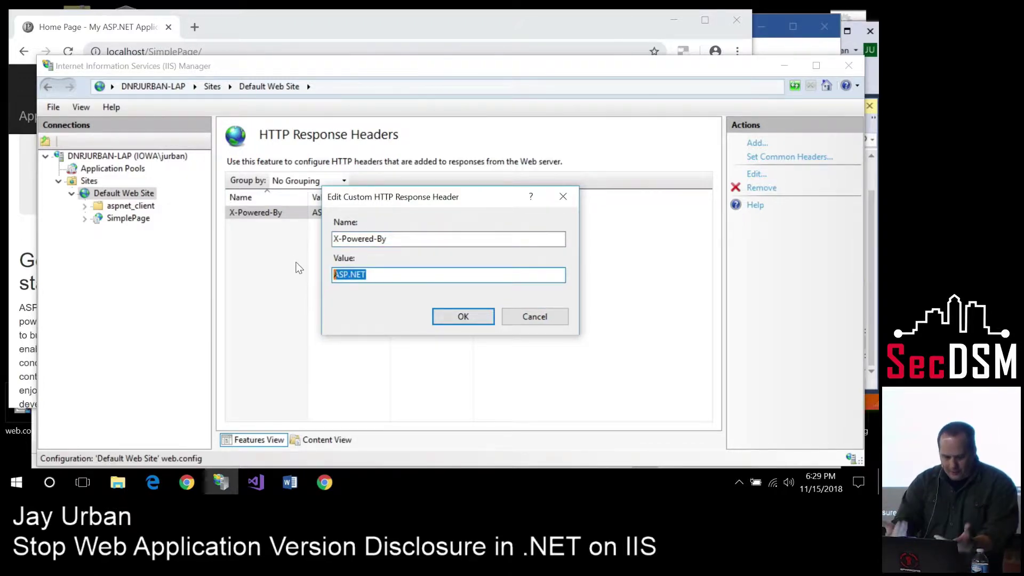
text(Hamsters)
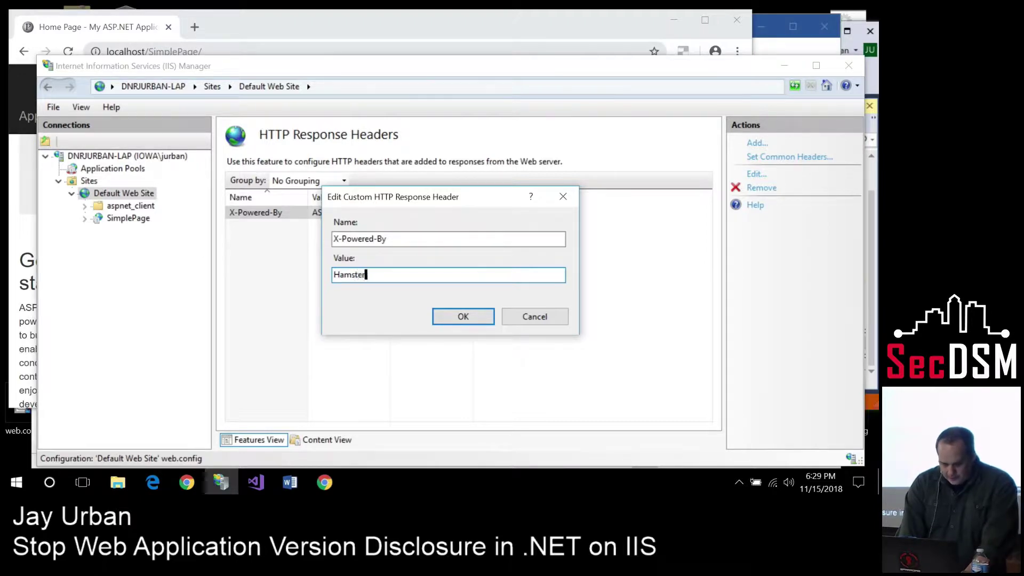
key(Return)
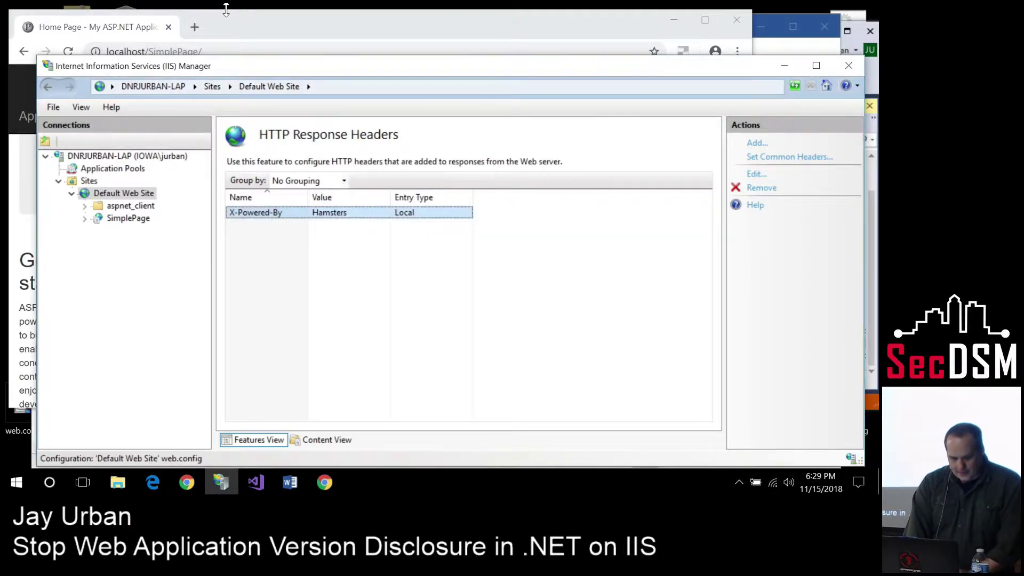
key(alt+Tab)
Step: Reload SimplePage and confirm its X-Powered-By header now reads Hamsters
click(72, 52)
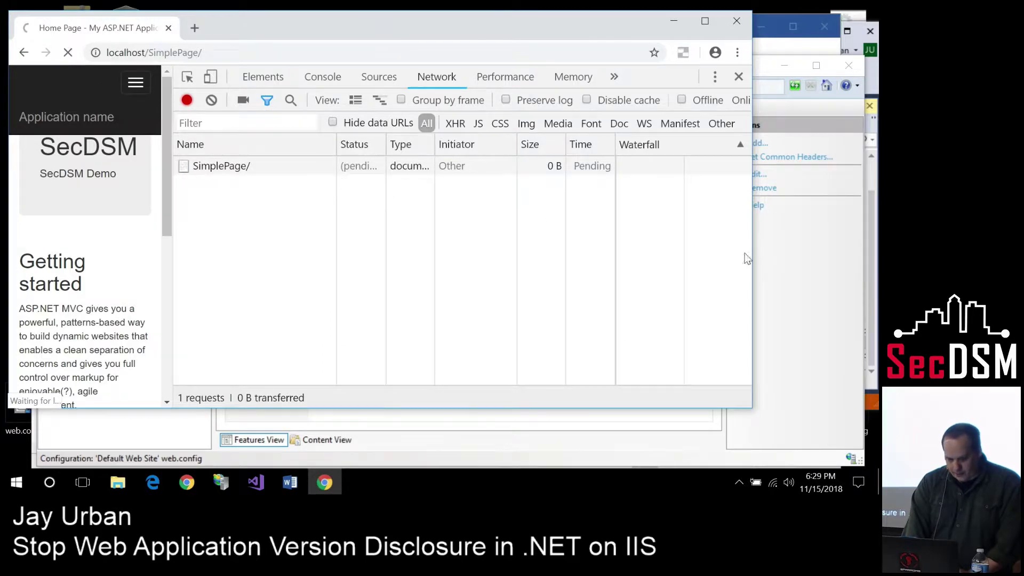
click(269, 166)
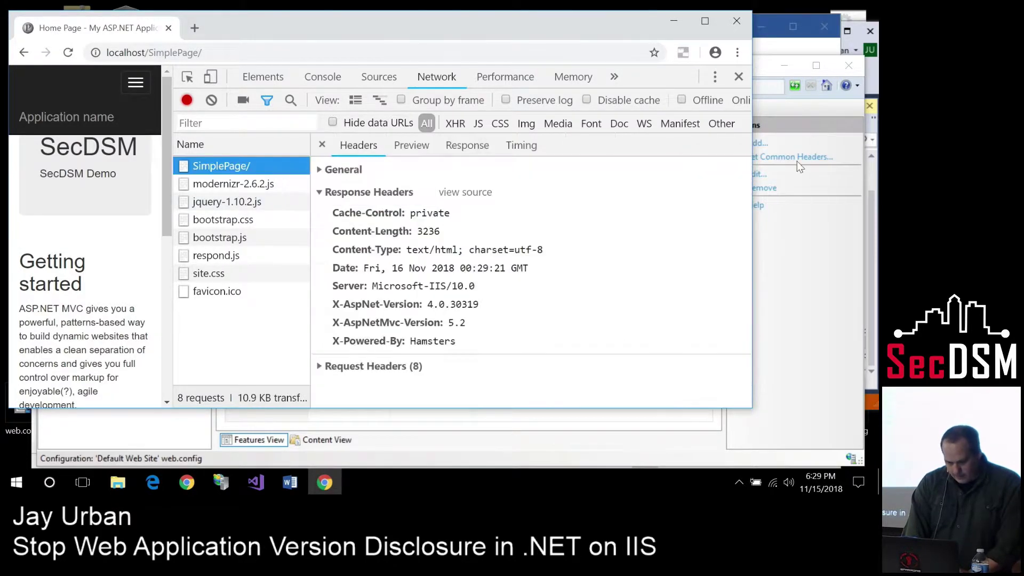
double_click(446, 341)
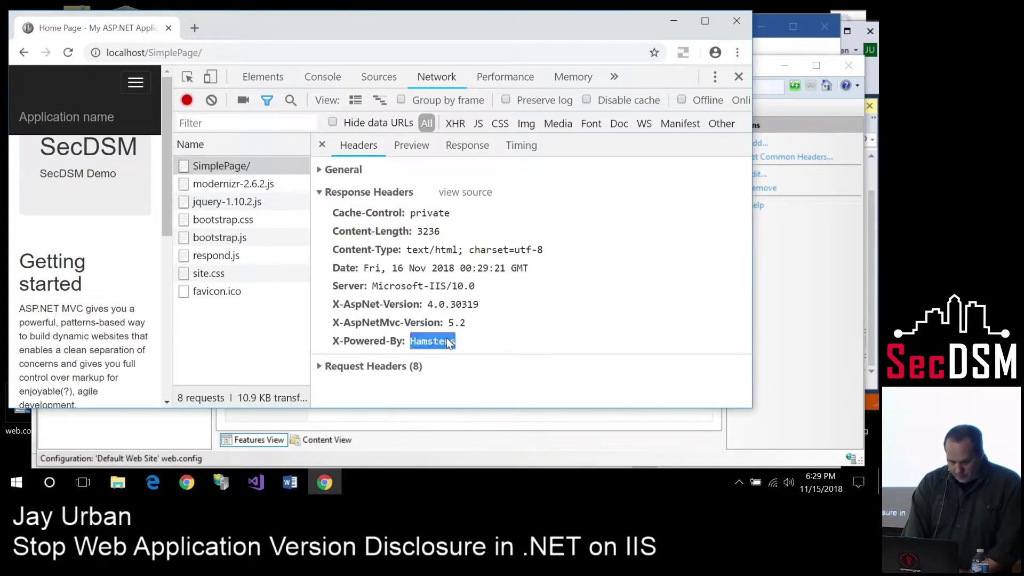
click(595, 372)
key(alt+Tab)
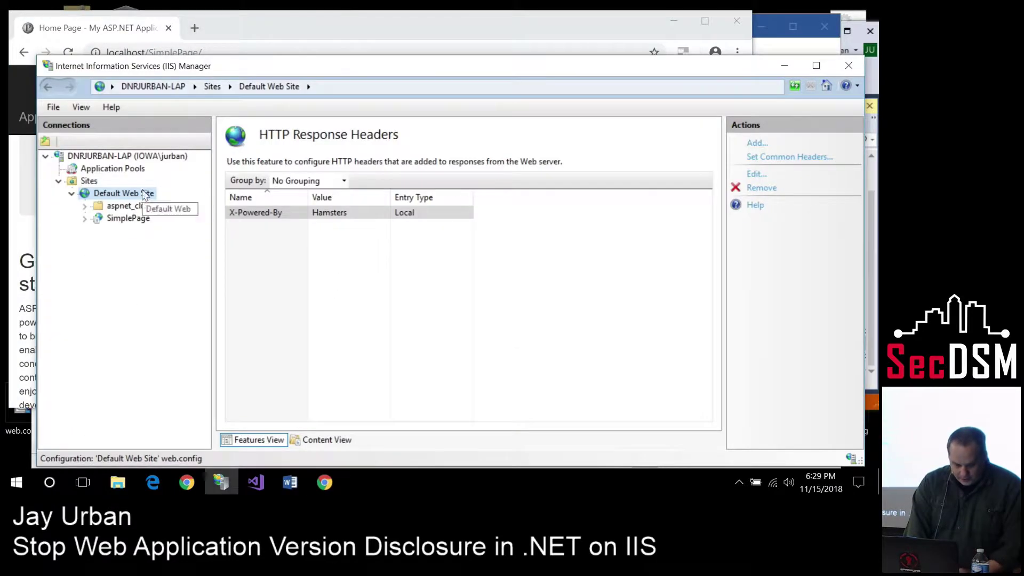
click(195, 482)
click(229, 131)
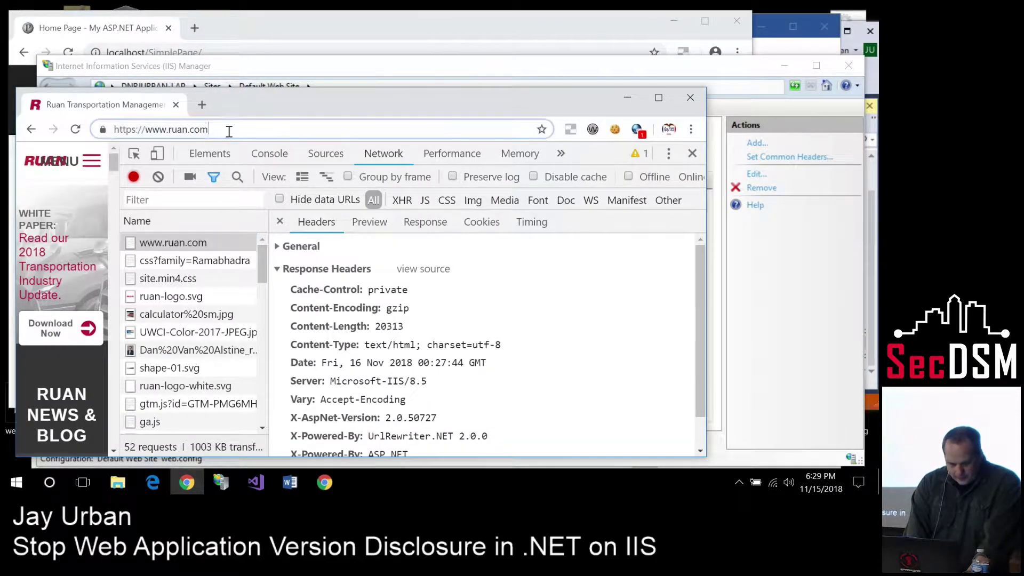
text(www.f)
key(Delete)
key(BackSpace)
text(cul)
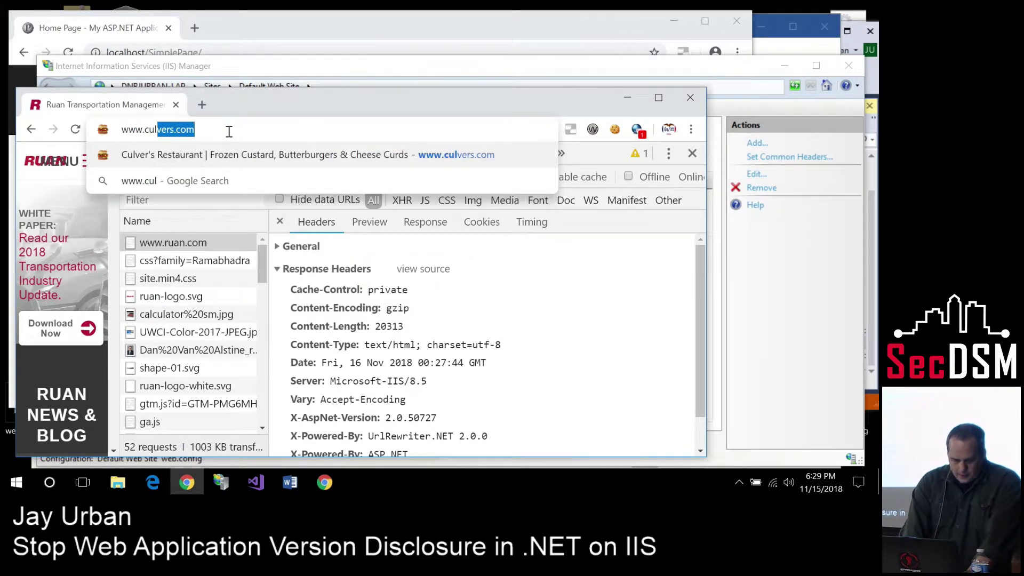
key(Return)
click(659, 98)
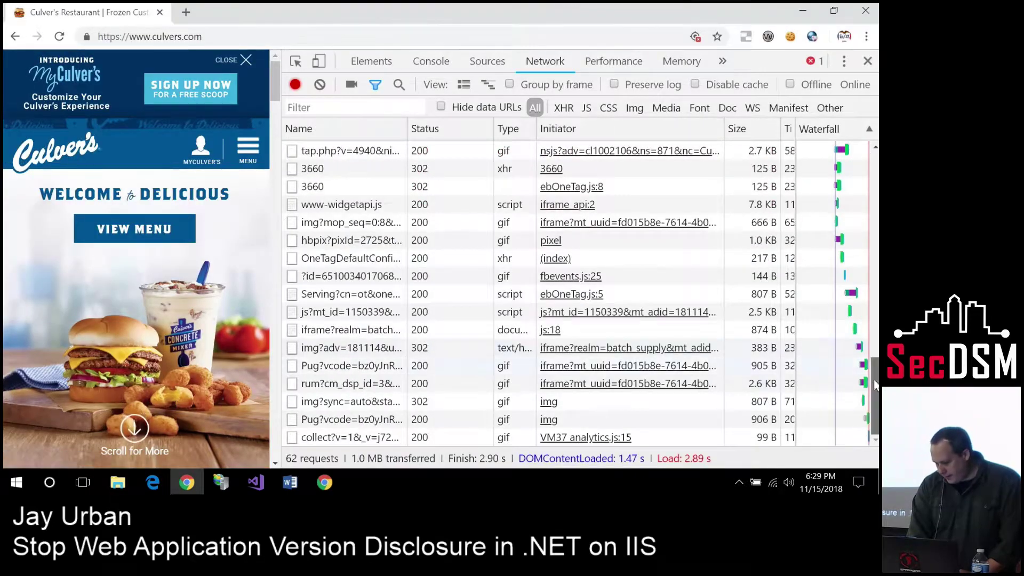
Step: Show culvers.com headers, highlighting X-Powered-By: Custard, ButterBurgers, and Hospitality
scroll(847, 240, up, 8)
scroll(847, 240, up, 7)
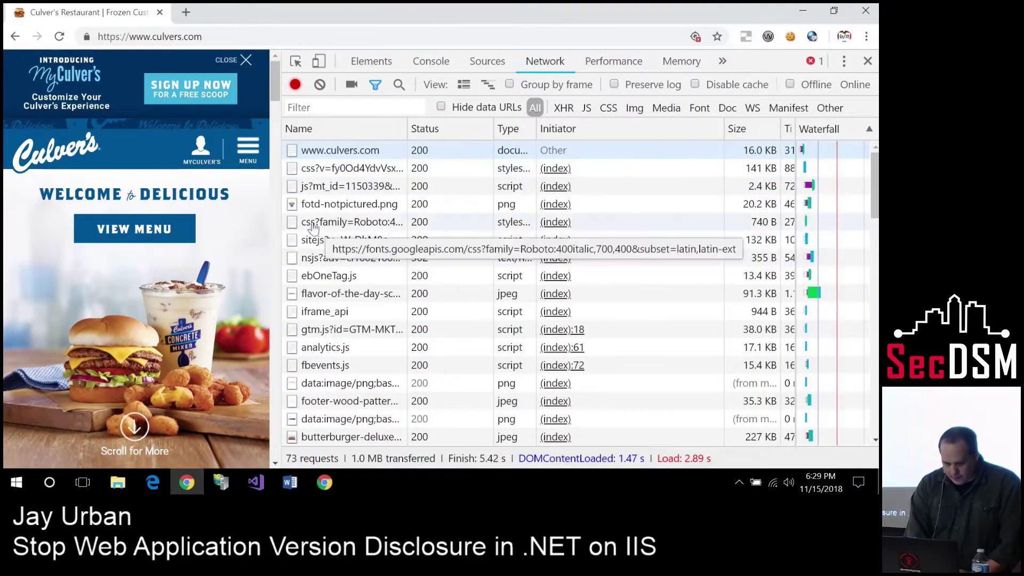
click(336, 151)
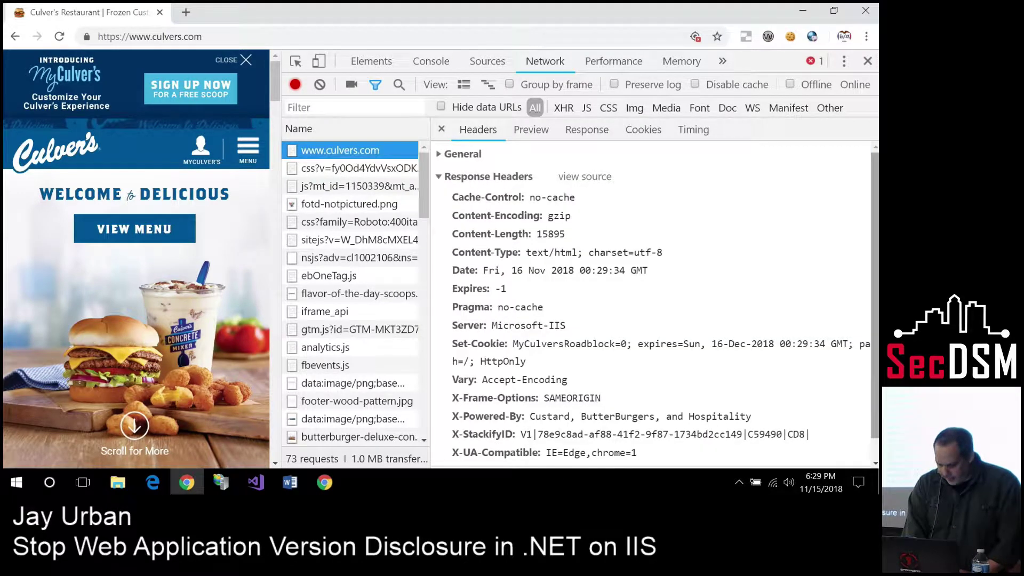
scroll(653, 299, down, 1)
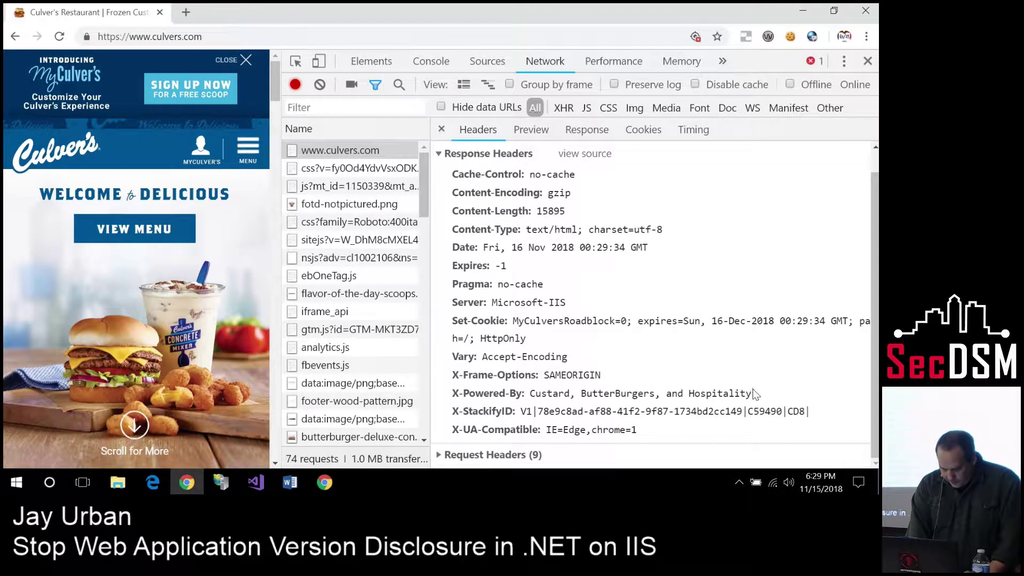
drag(752, 395, 446, 397)
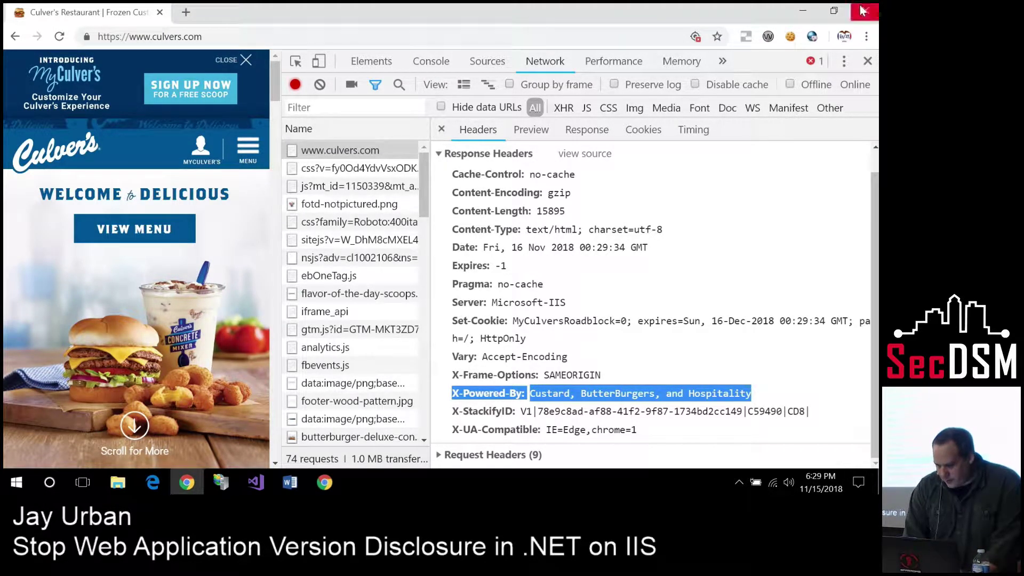
key(alt+Tab)
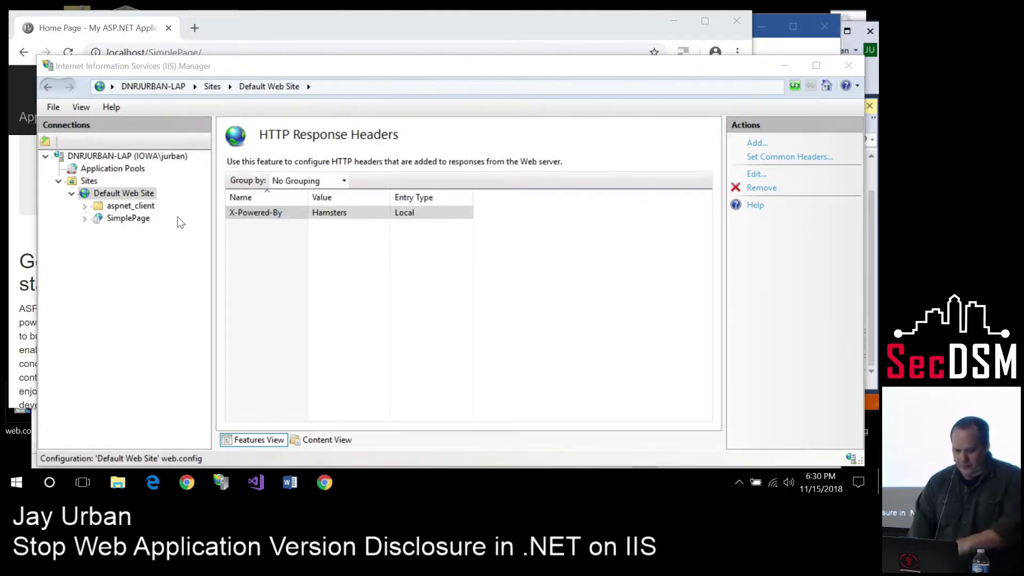
Step: Leave the Chrome view showing X-Powered-By: Hamsters and bring up the SimplePage solution in Visual Studio
click(241, 31)
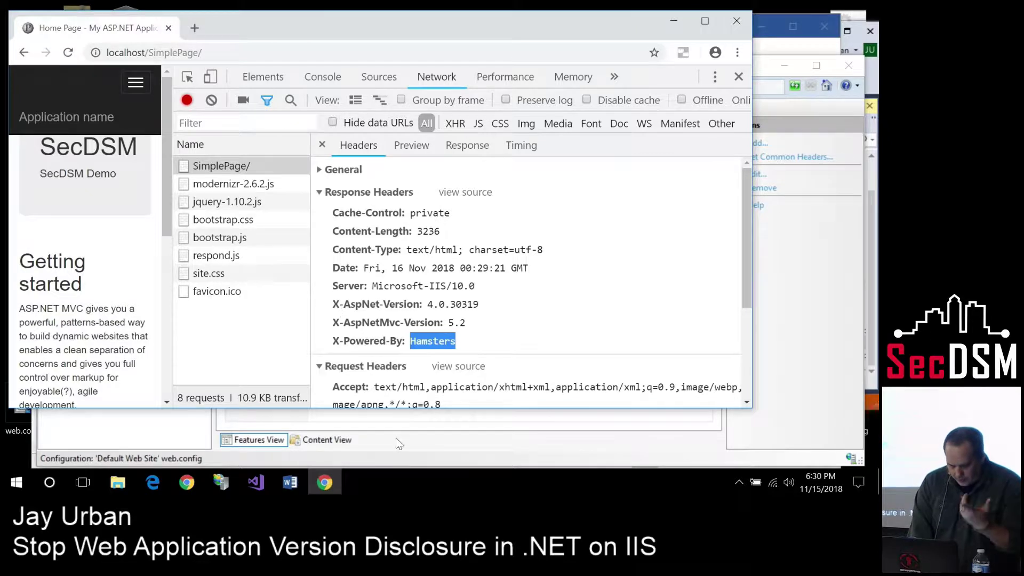
click(256, 482)
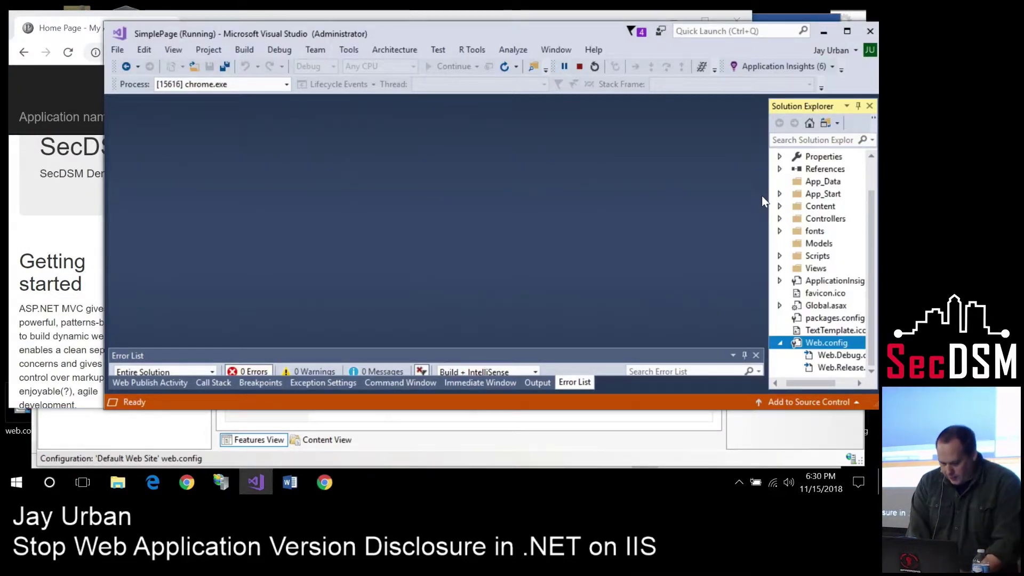
Step: Open SimplePage's Web.config and copy the remove rule from the presentation notes
double_click(807, 343)
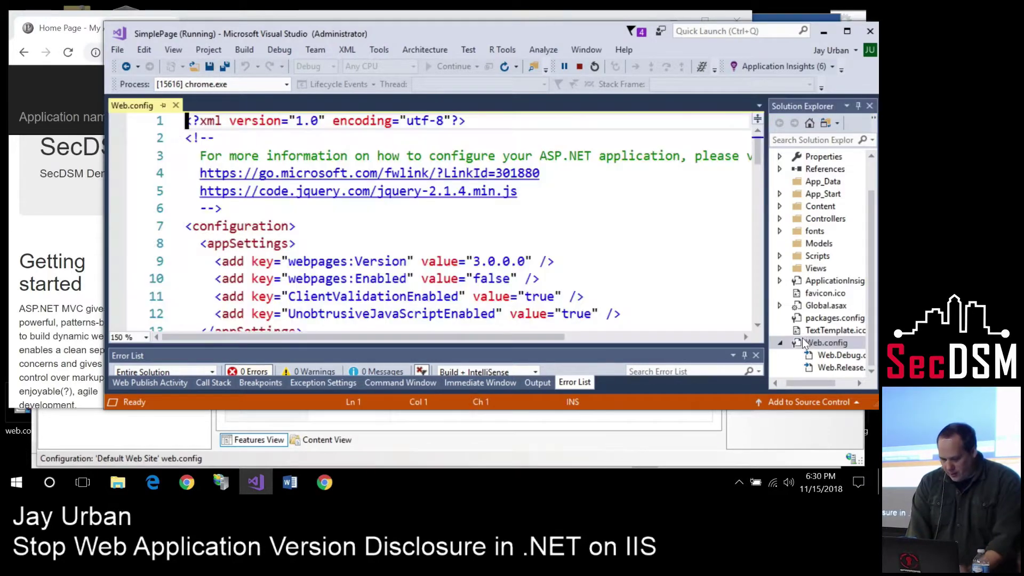
drag(754, 155, 745, 297)
click(291, 483)
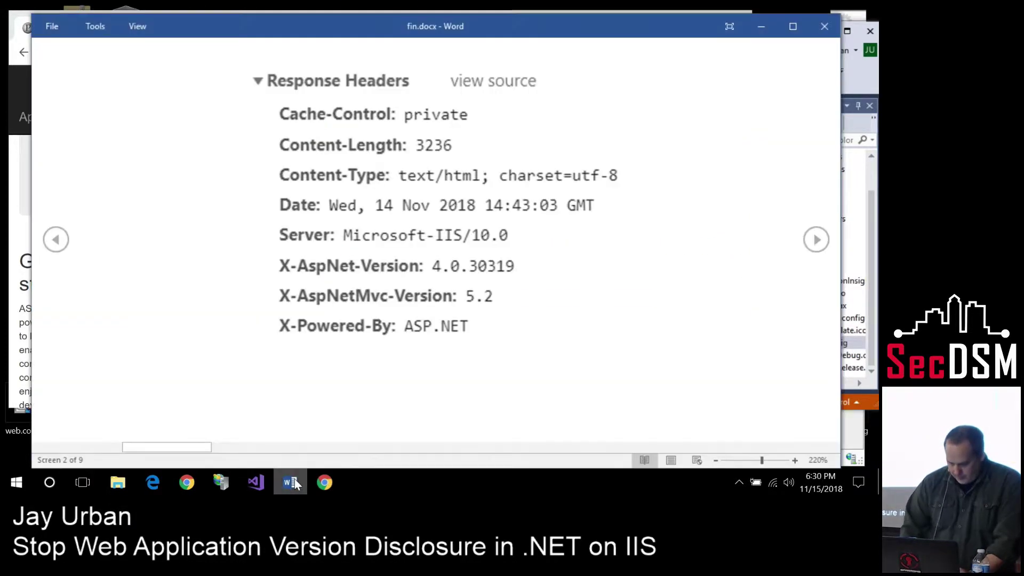
key(Right)
drag(453, 128, 451, 107)
key(ctrl+c)
double_click(167, 124)
click(757, 25)
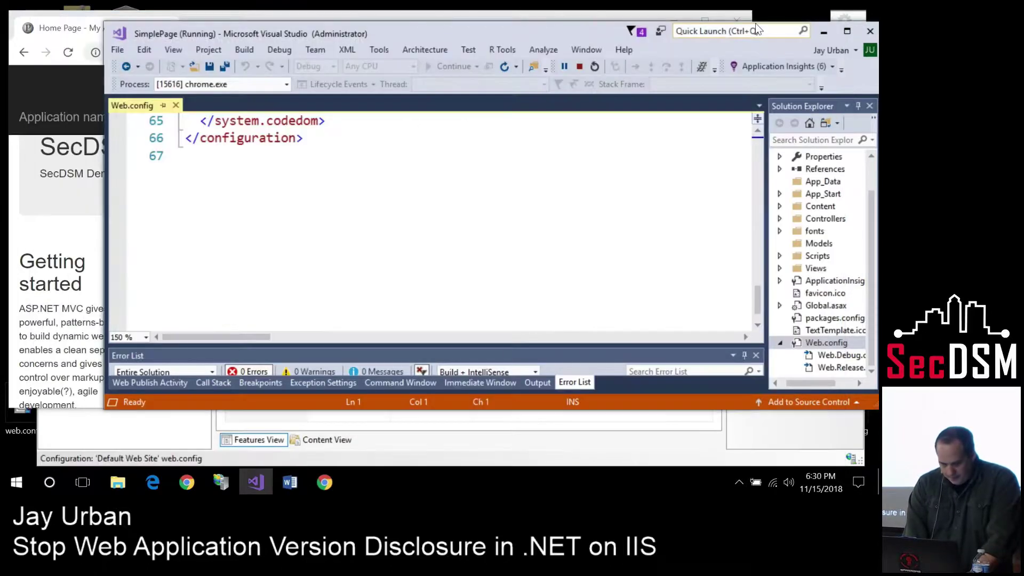
Step: Paste <remove name="X-Powered-By" /> on a new line inside customHeaders
click(305, 155)
key(Up)
key(Up)
key(Up)
key(Up)
key(Up)
key(Up)
key(Up)
key(Up)
key(Up)
key(Up)
key(Up)
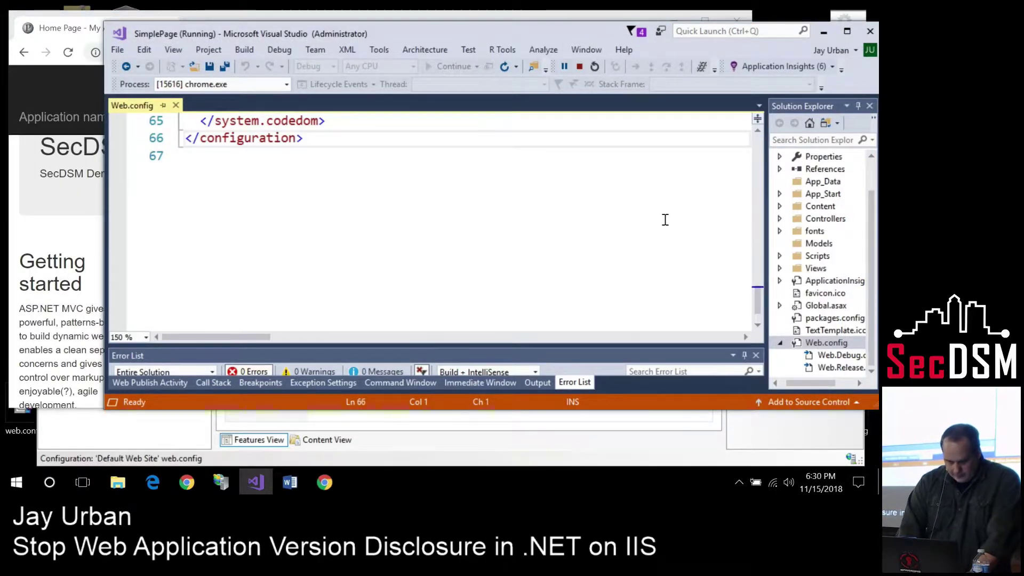
key(Up)
key(Up)
key(Up)
key(Up)
key(Up)
key(Up)
key(Up)
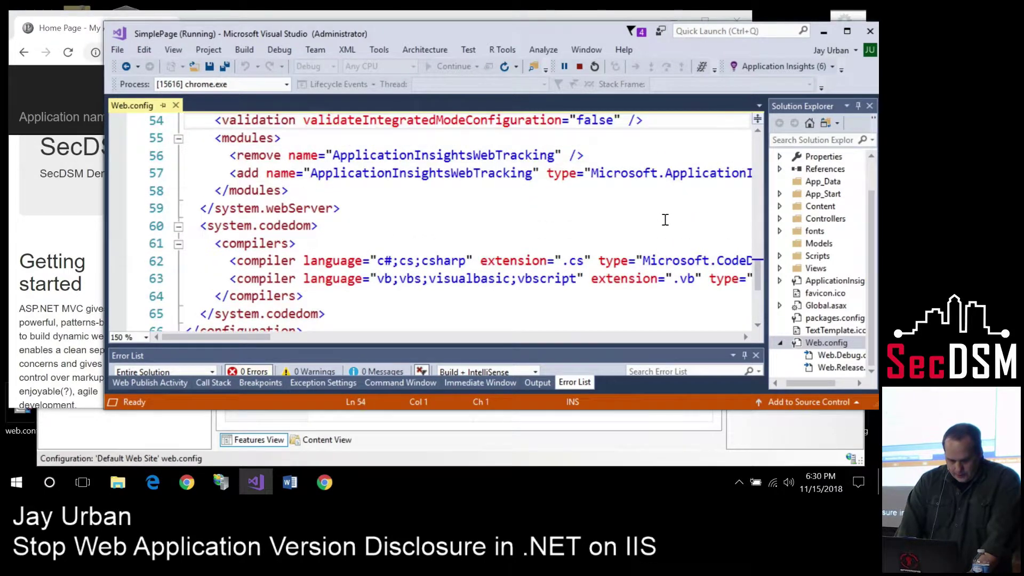
key(Down)
key(Down)
key(Down)
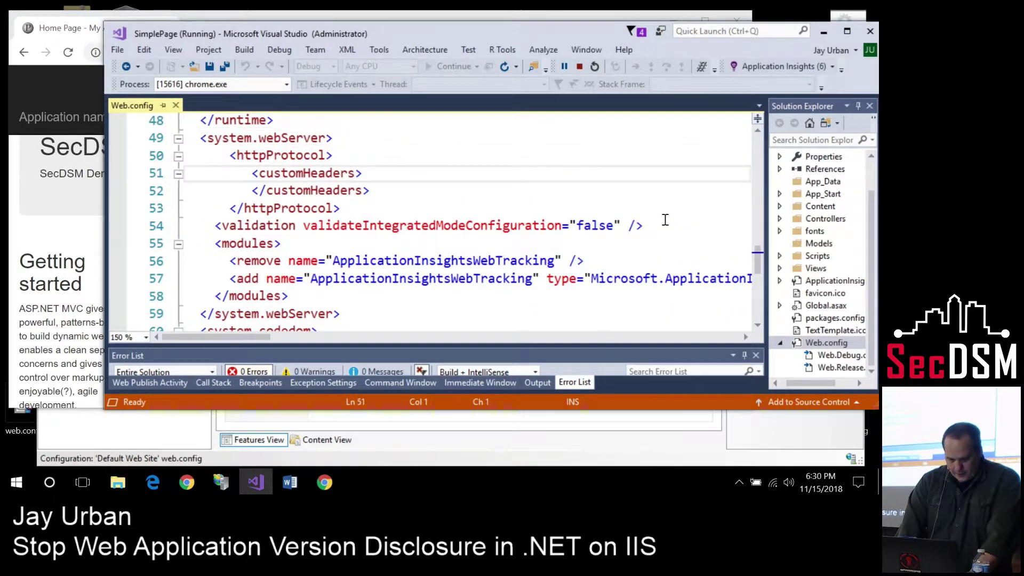
key(Return)
key(Up)
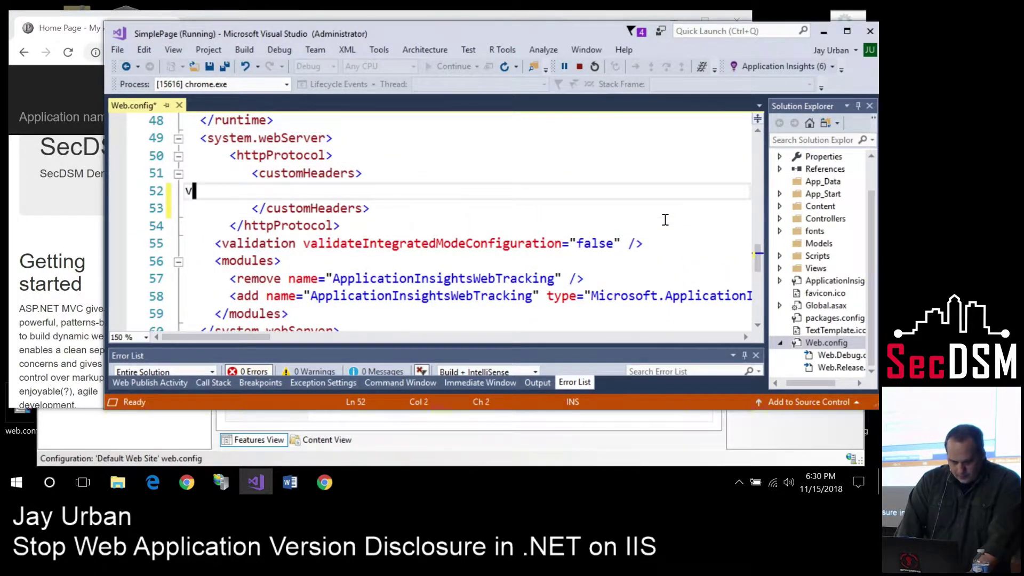
key(ctrl+v)
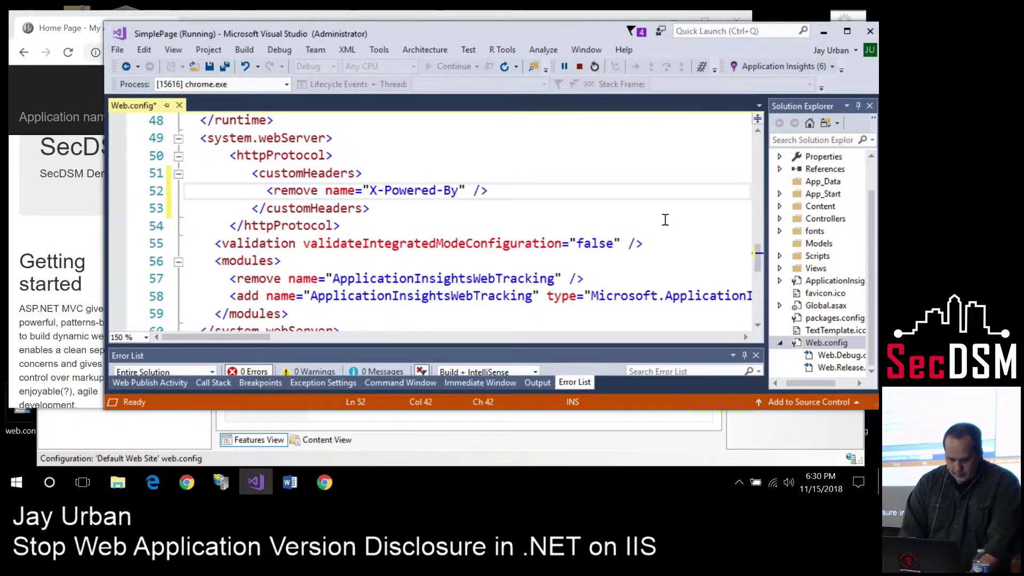